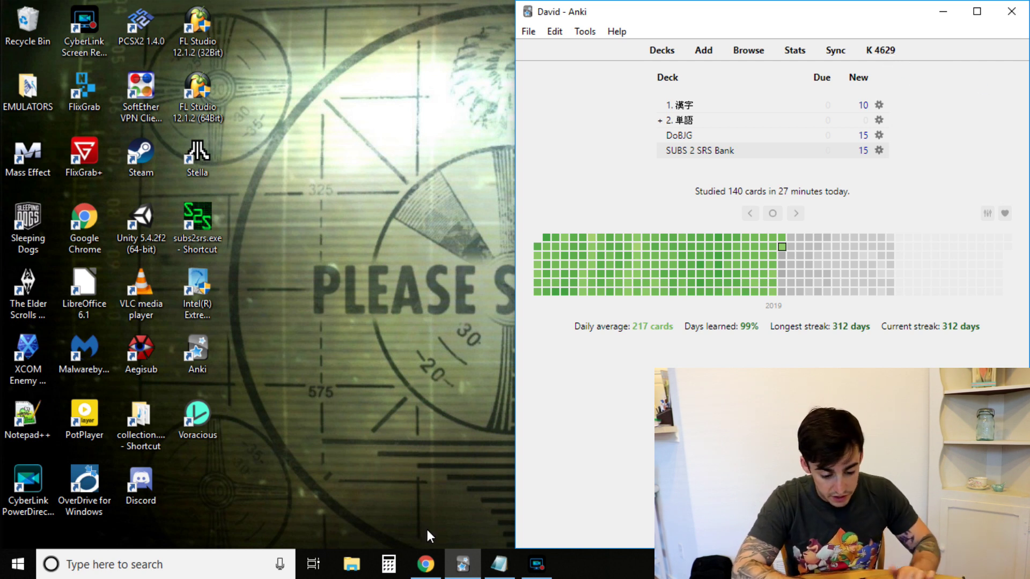
- Switch to Chrome, show the Japenese_Frequency_Analysis_v3 spreadsheet in a maximized window, and view its Summary and Known Morphs sheets
click(426, 563)
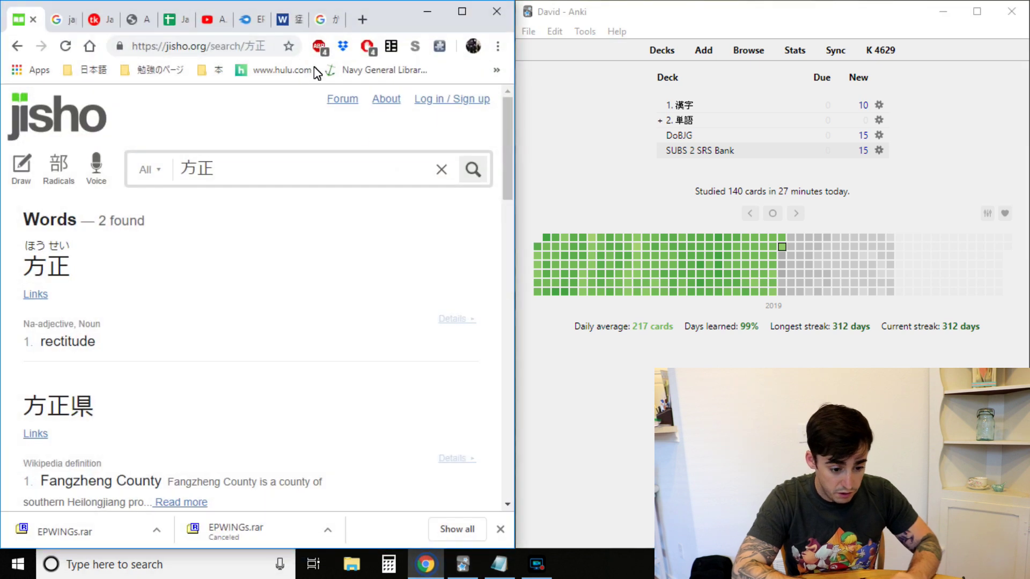
click(180, 21)
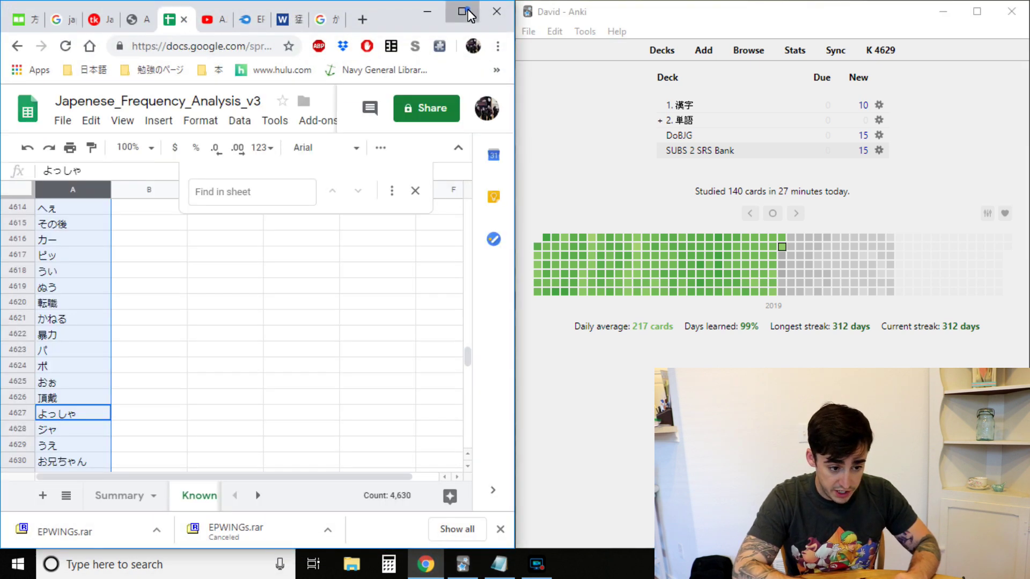
click(463, 12)
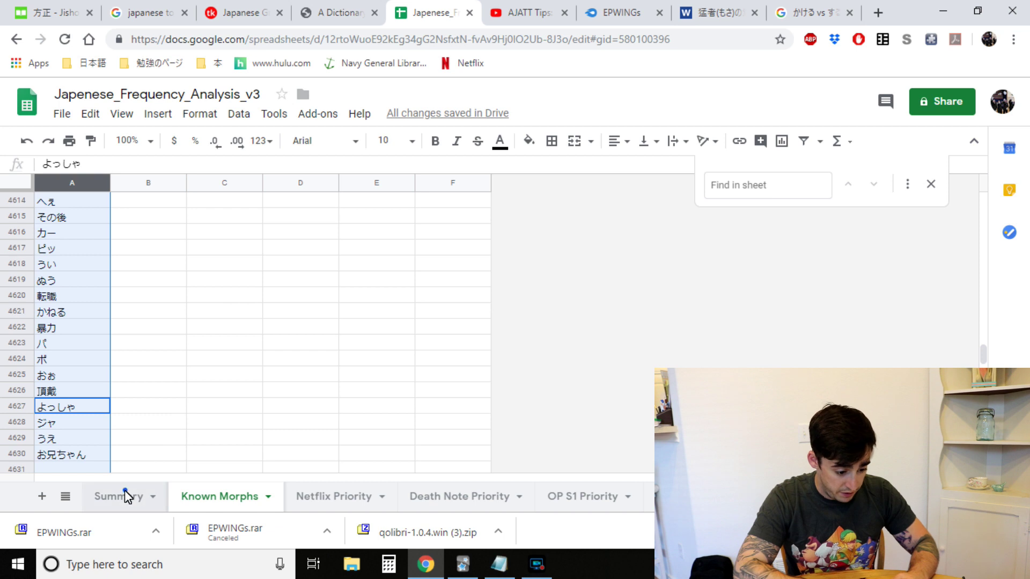
click(127, 496)
scroll(577, 356, up, 15)
scroll(577, 357, up, 5)
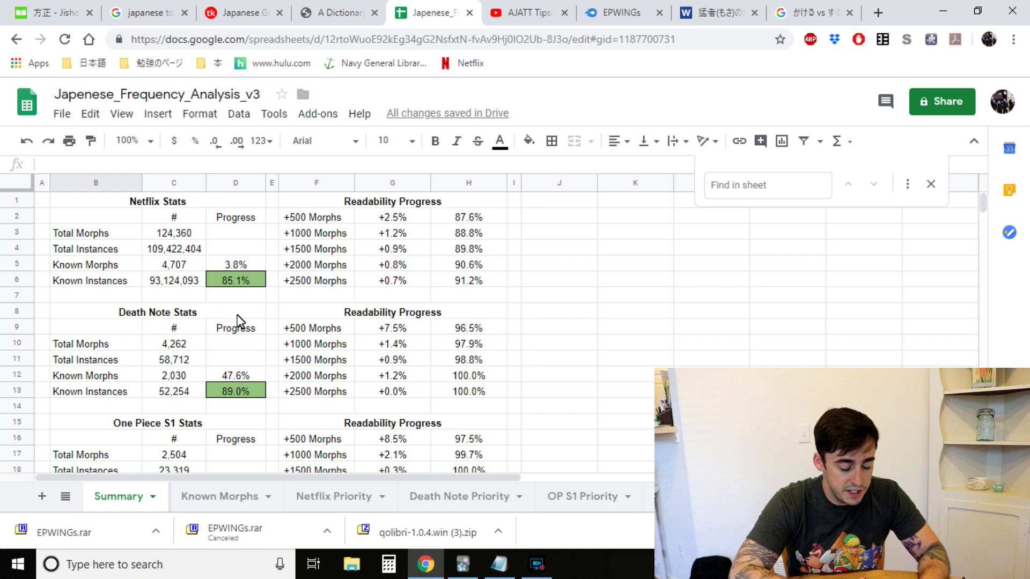
click(242, 496)
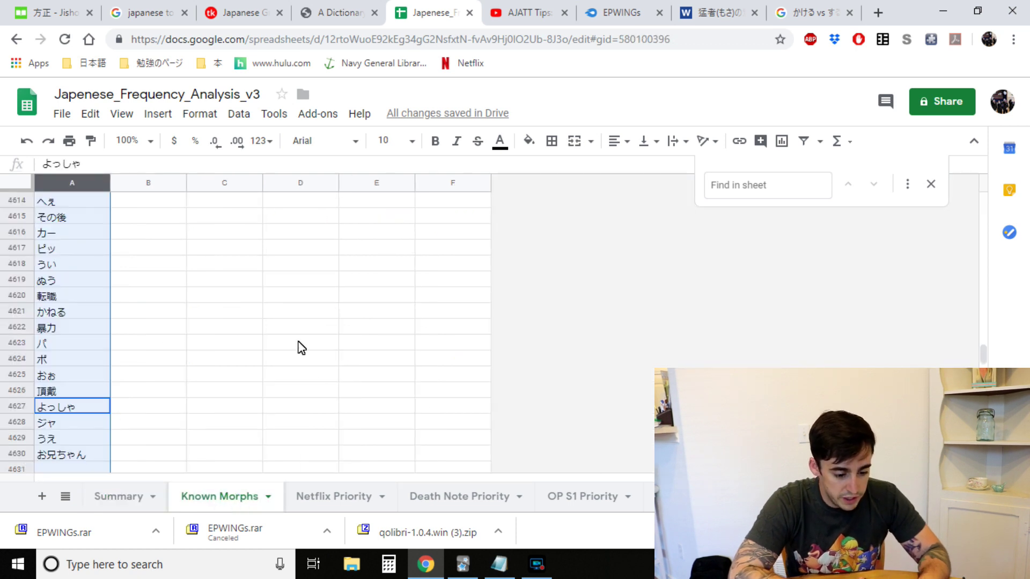
- Switch to Anki, open the MorphMan Database Manager and load known.db as database A
click(463, 564)
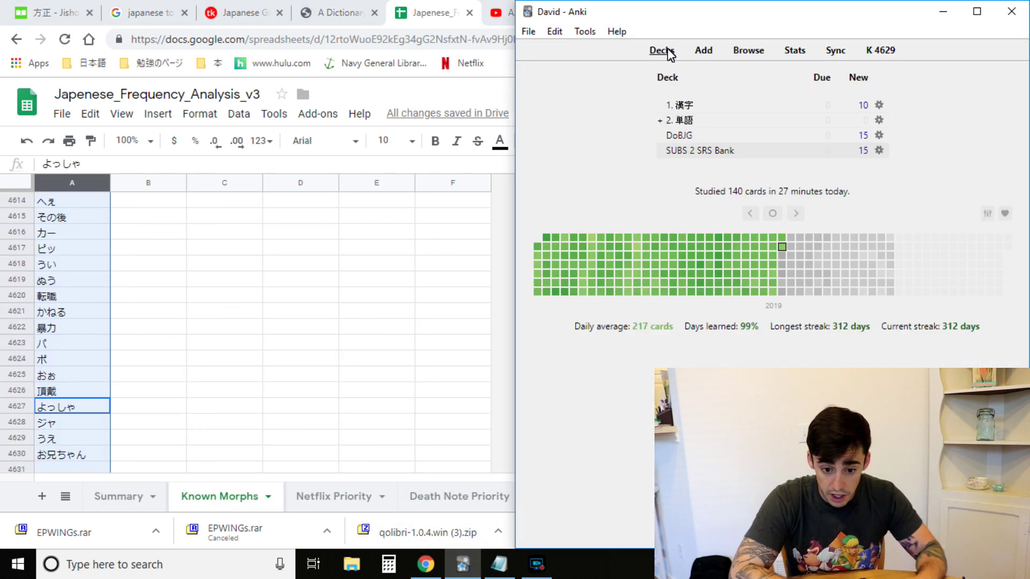
click(582, 32)
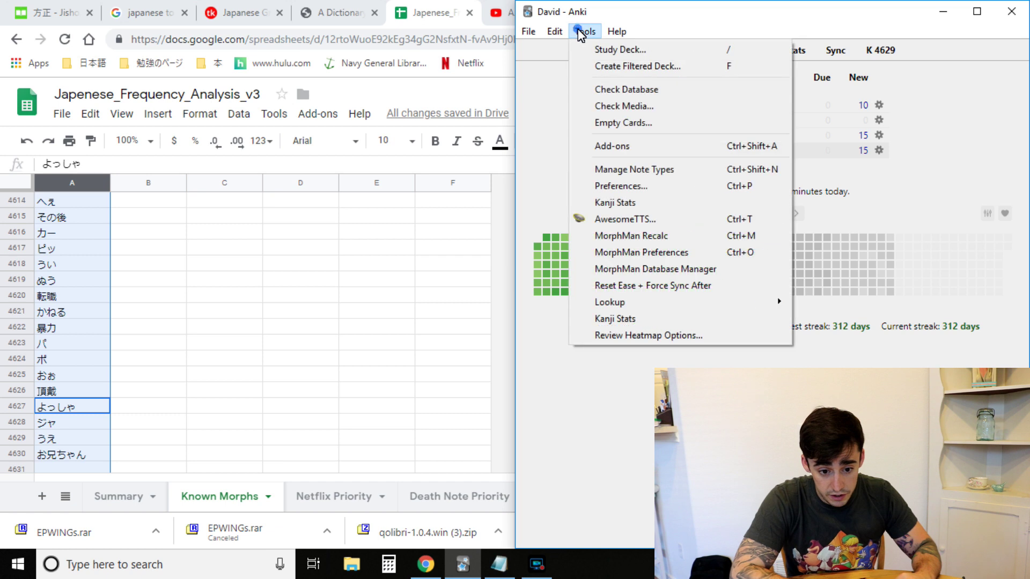
click(652, 269)
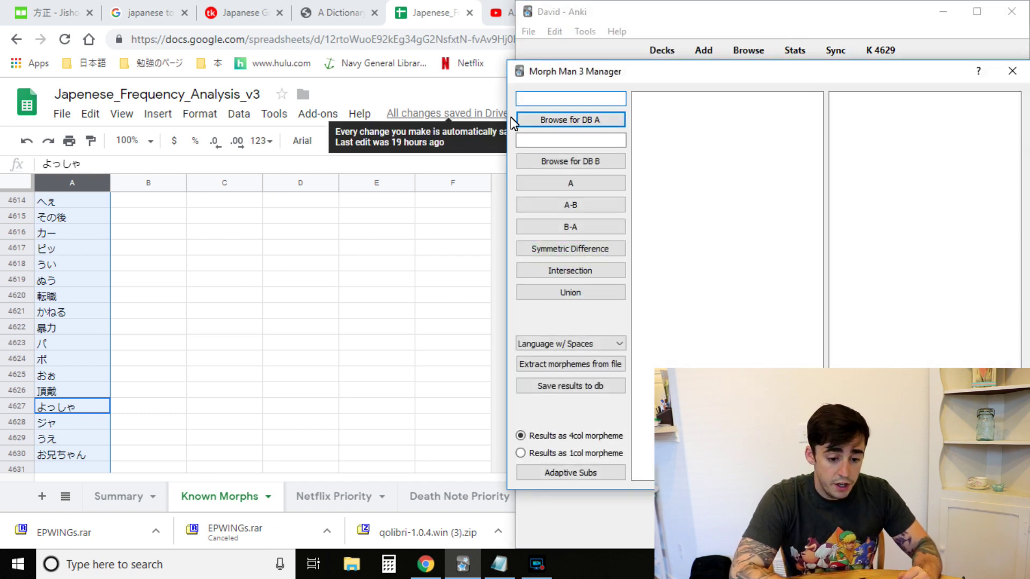
click(566, 123)
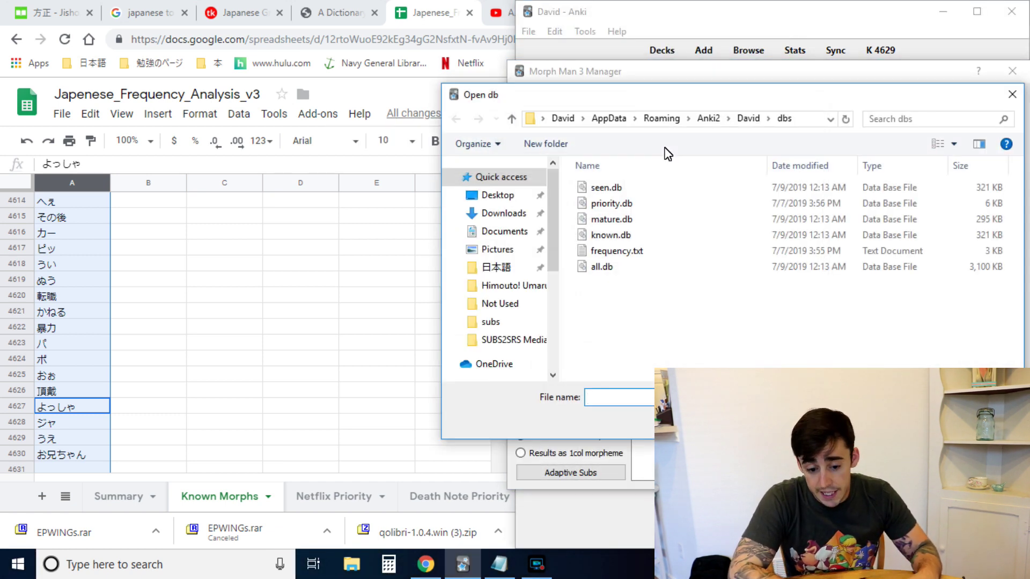
click(609, 236)
double_click(609, 236)
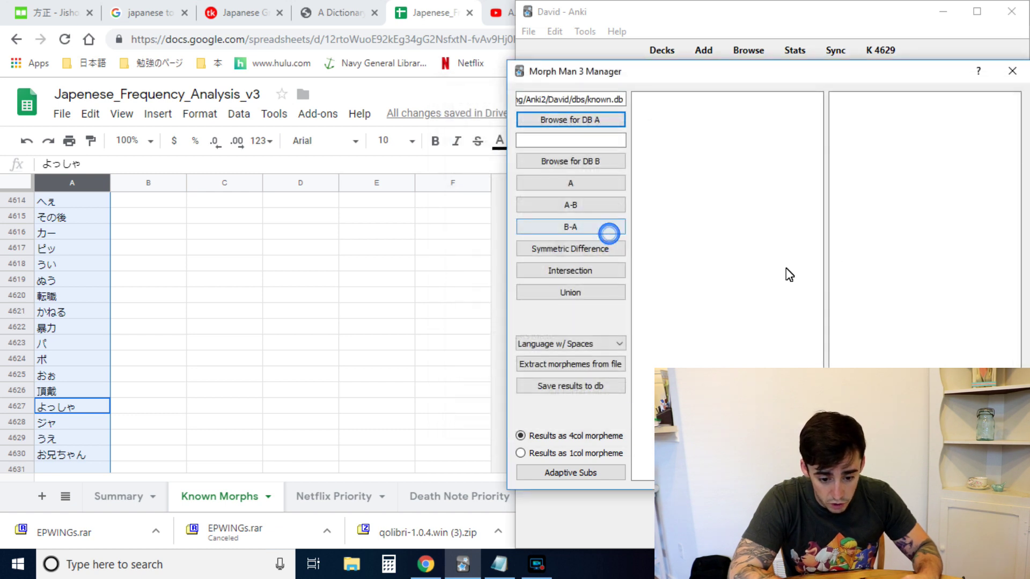
- List database A's morphemes as 1col results and select the entire resulting word list
click(581, 453)
click(593, 181)
click(746, 185)
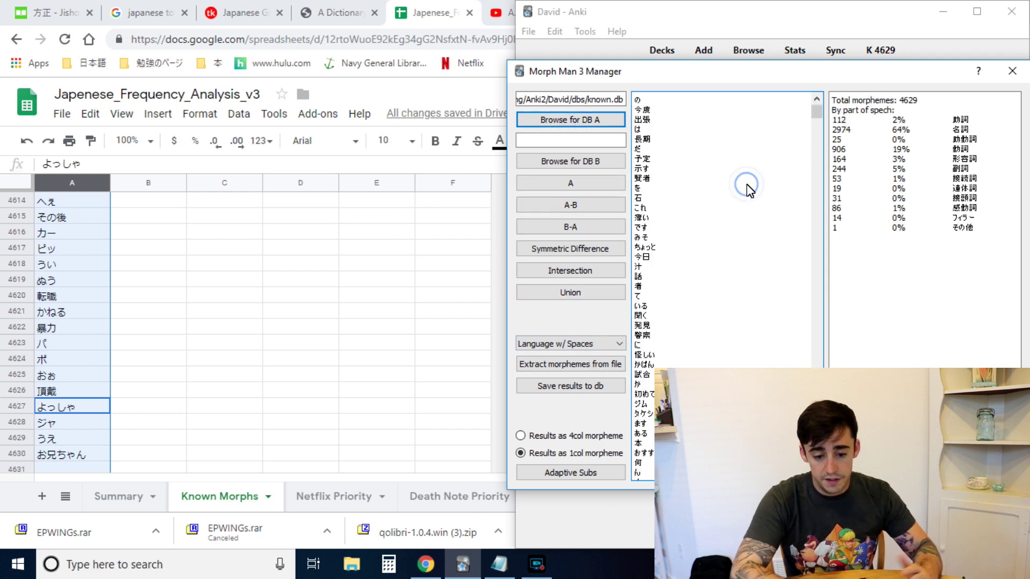
triple_click(918, 103)
click(784, 151)
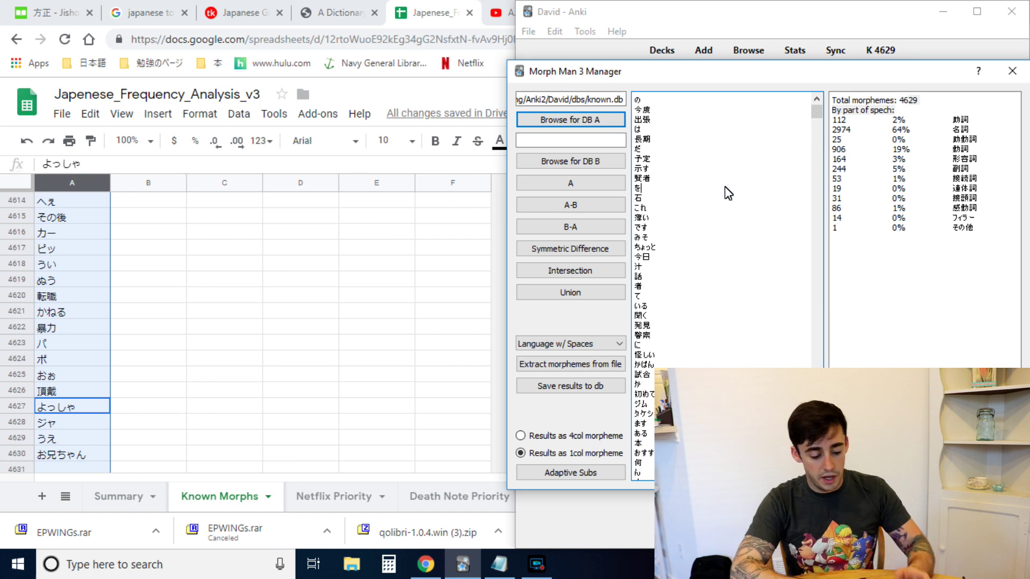
key(ctrl+a)
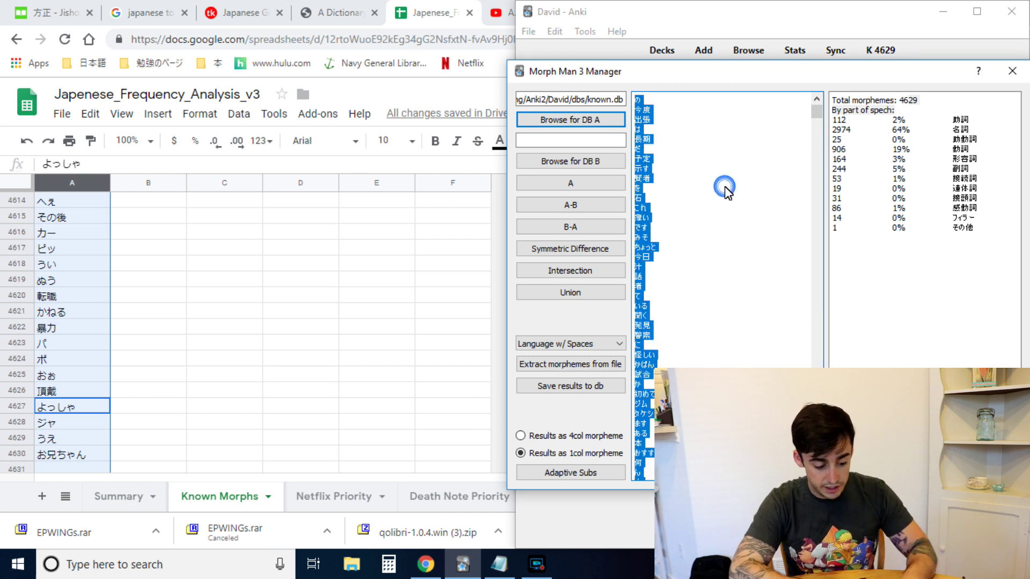
- Return to the spreadsheet in Chrome and select all of column A in the Known Morphs sheet, showing it from row 1
click(230, 280)
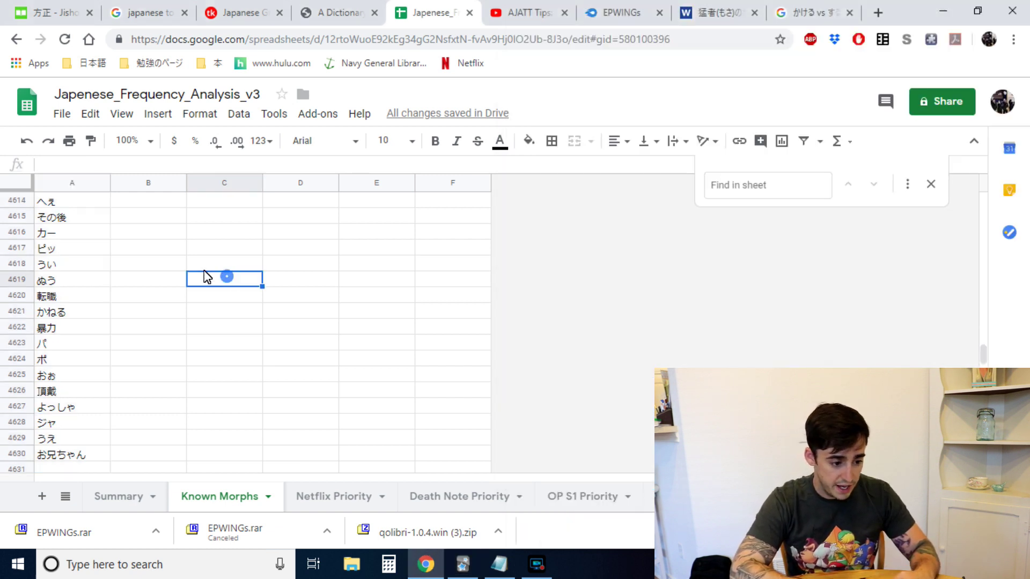
click(73, 182)
scroll(85, 294, up, 20)
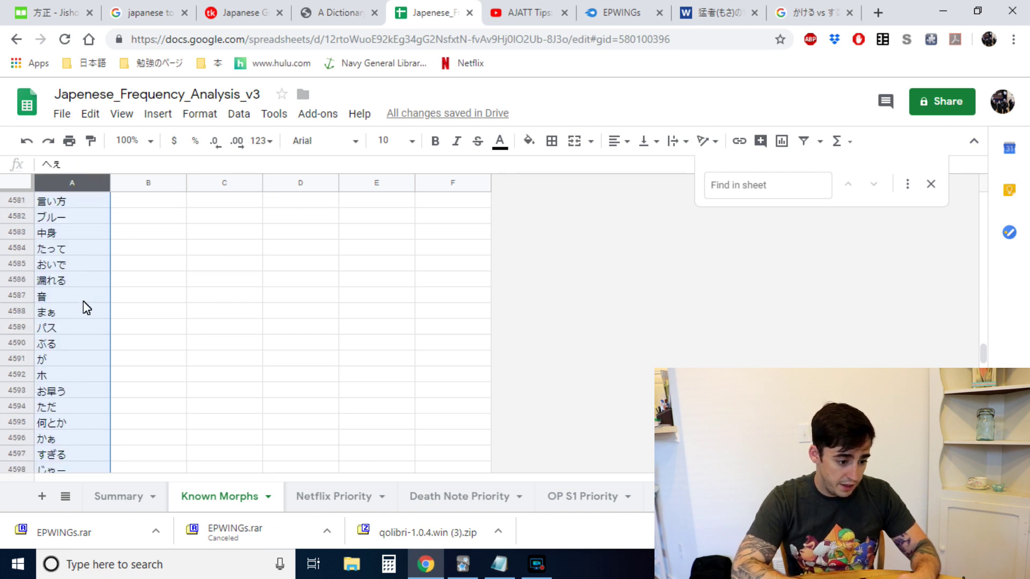
drag(983, 355, 976, 202)
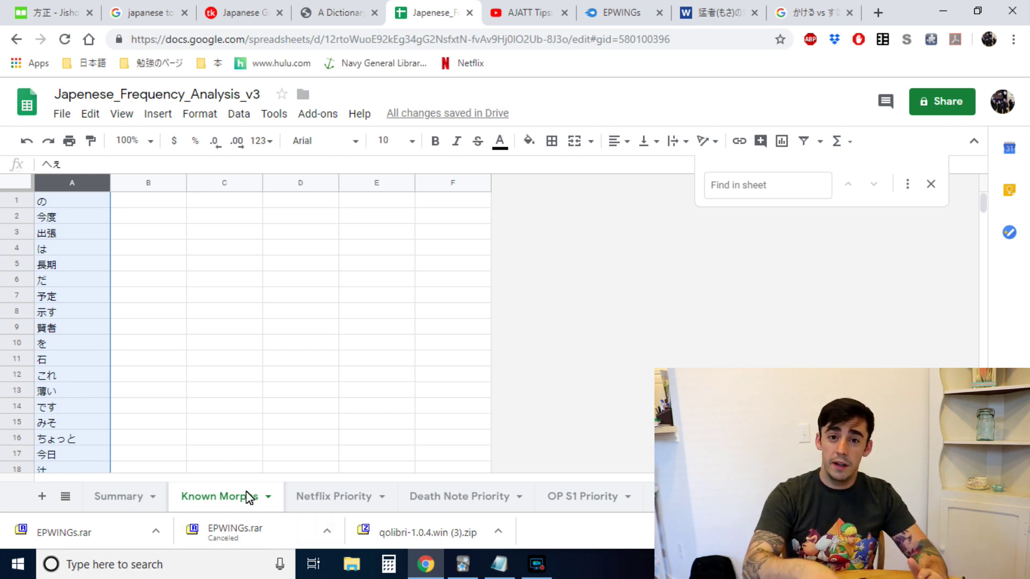
- Review the morph statistics and readability progress of every title on the Summary sheet, from Netflix to Himouto! Umaru-Chan EP 1
click(112, 505)
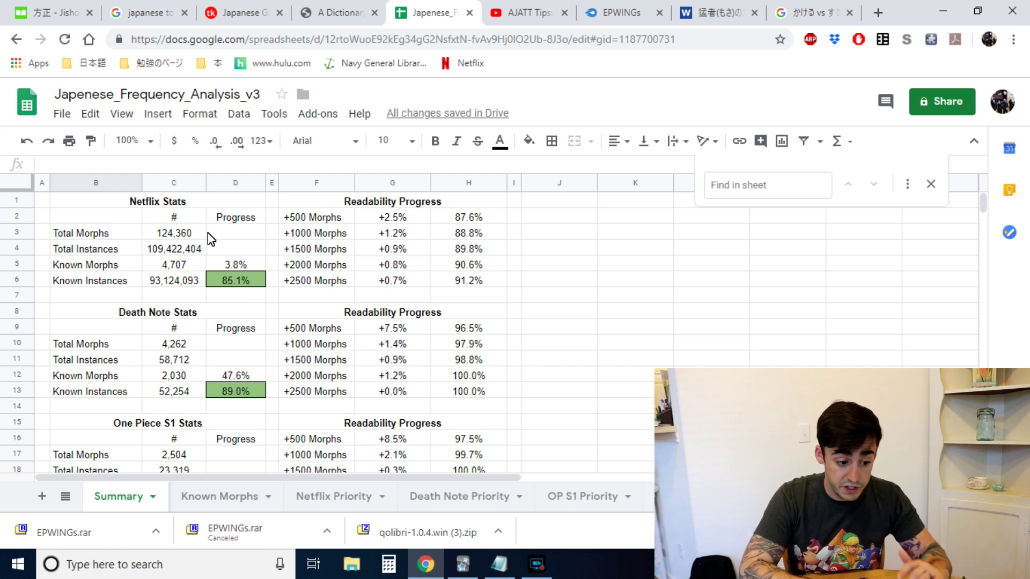
scroll(169, 327, down, 1)
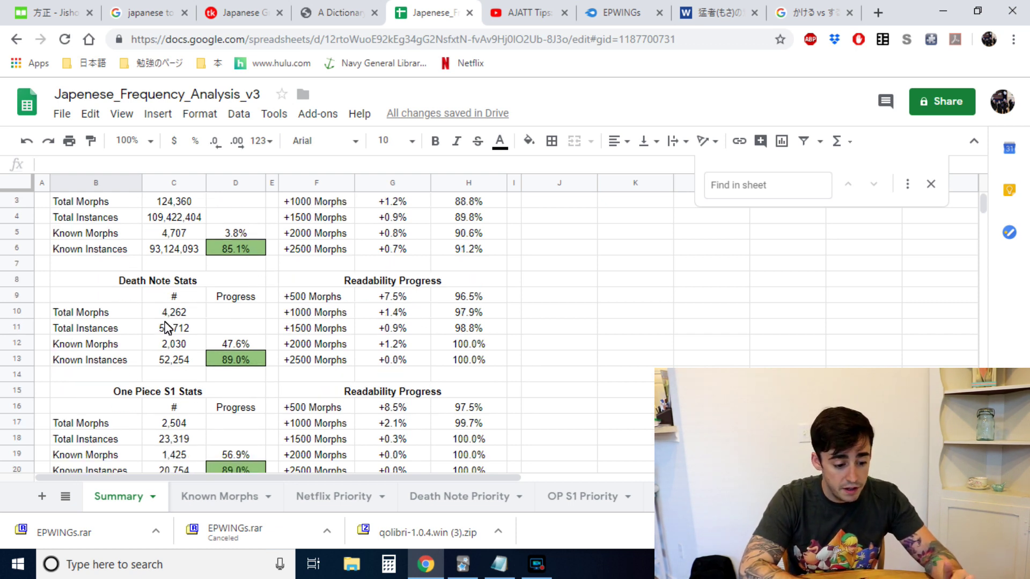
scroll(164, 381, down, 1)
scroll(163, 381, down, 3)
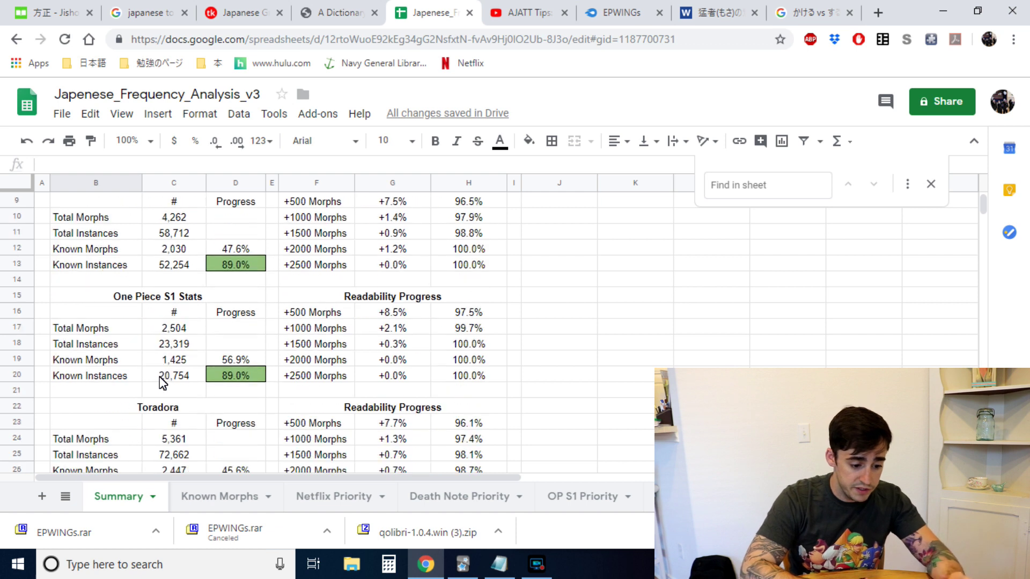
scroll(162, 381, down, 4)
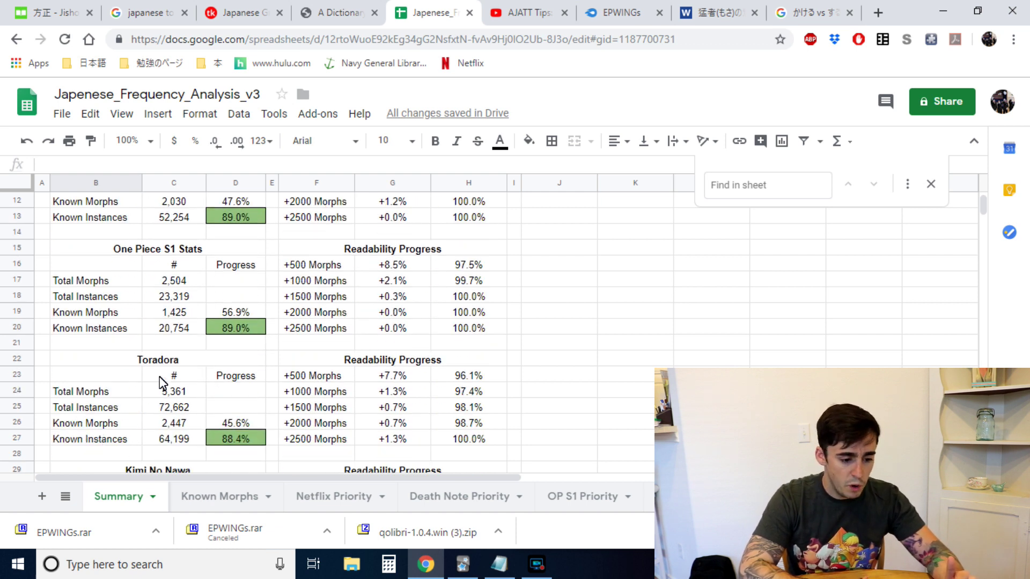
scroll(162, 382, down, 1)
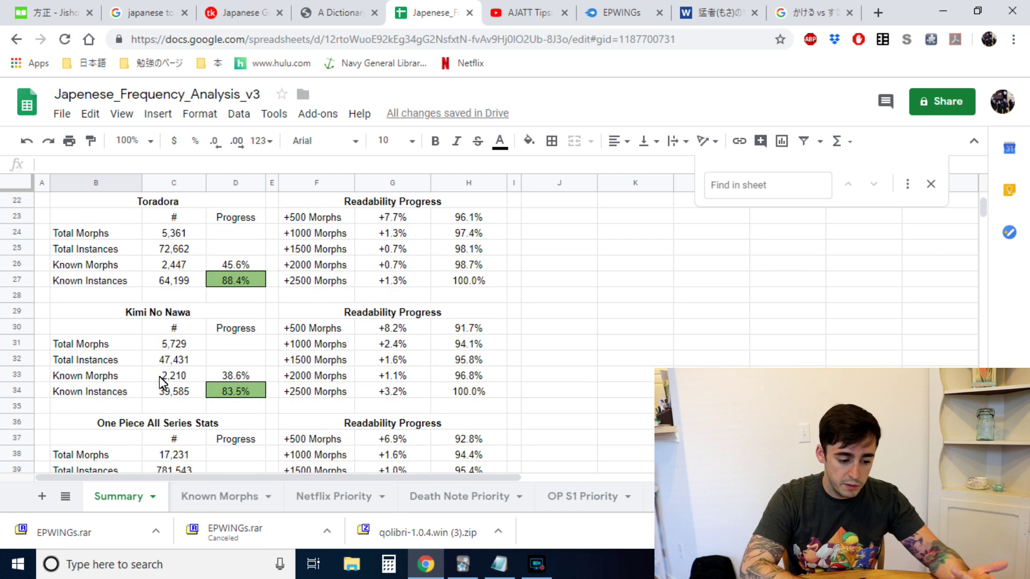
scroll(162, 382, down, 3)
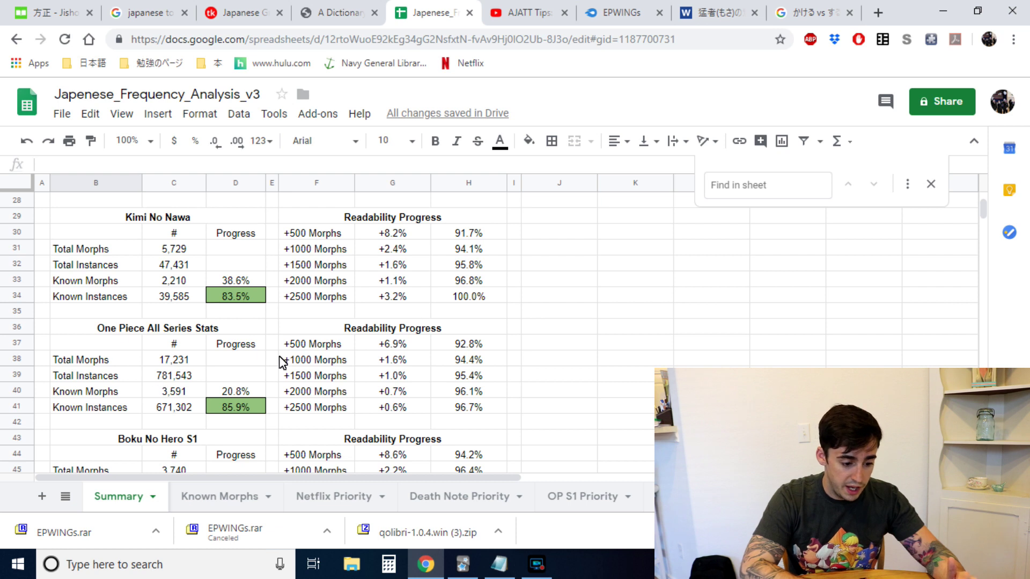
scroll(210, 371, down, 5)
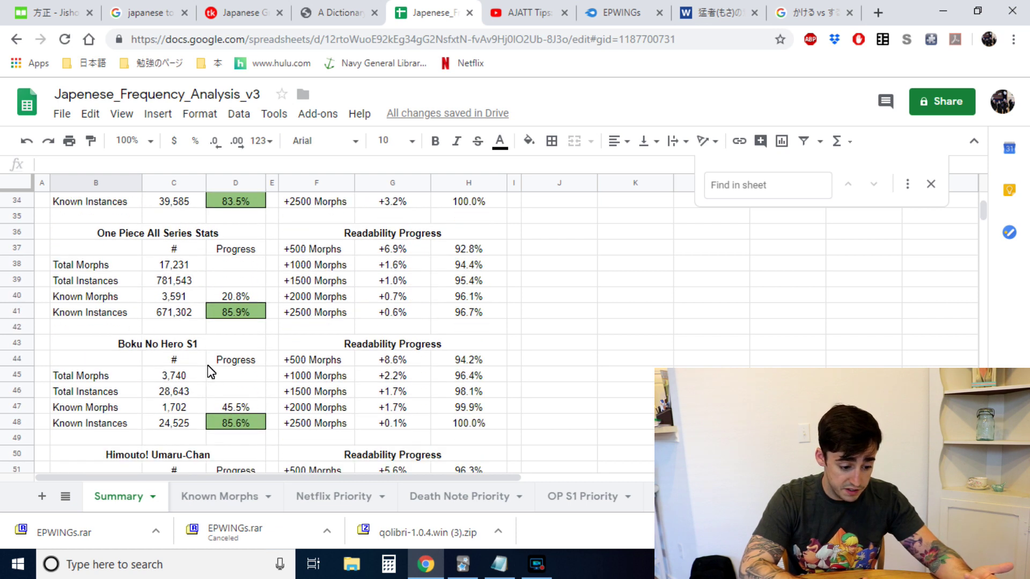
scroll(211, 372, down, 4)
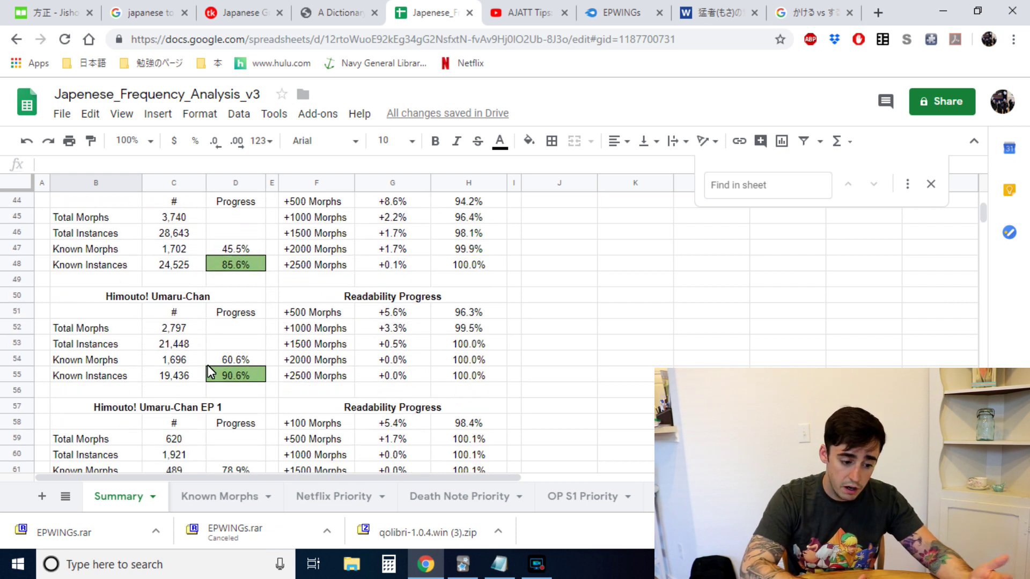
scroll(211, 372, down, 1)
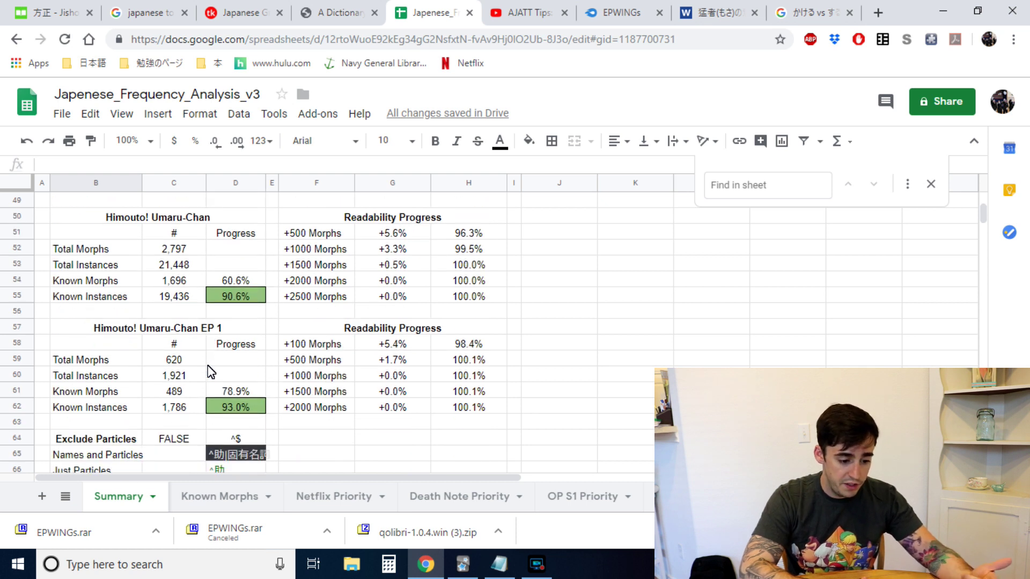
scroll(211, 372, down, 1)
scroll(211, 372, up, 1)
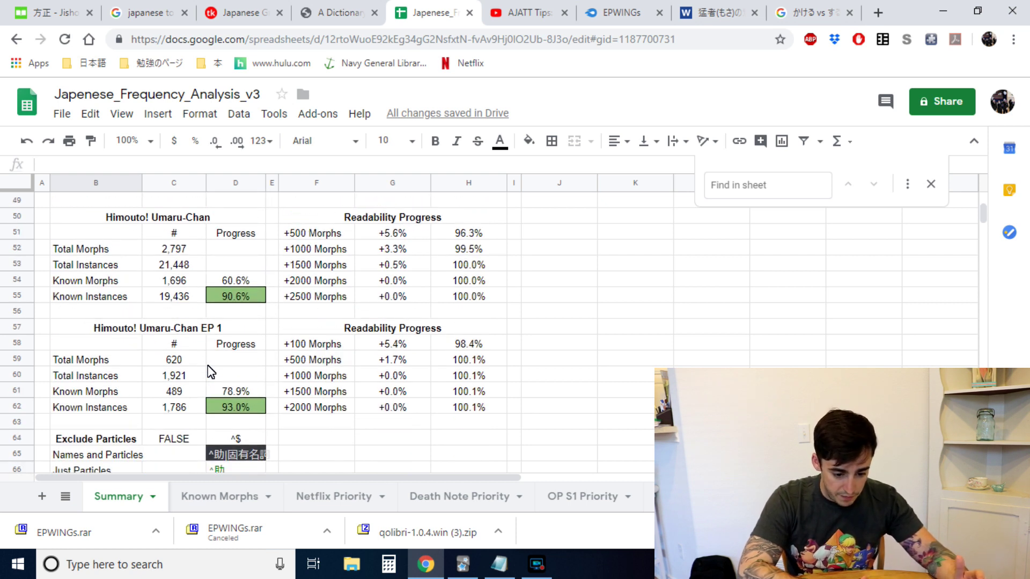
scroll(210, 372, up, 5)
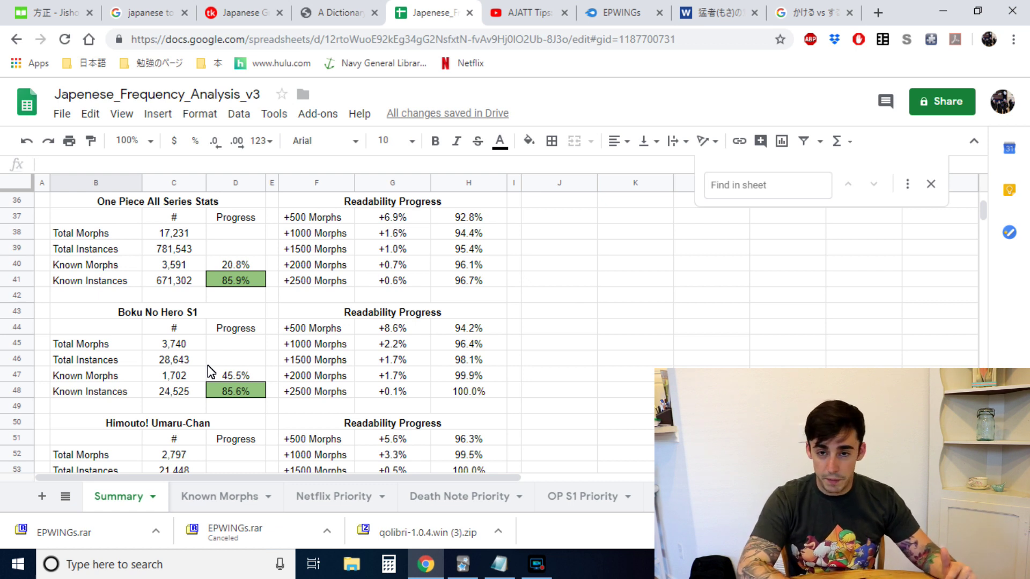
scroll(210, 372, up, 6)
scroll(211, 372, up, 6)
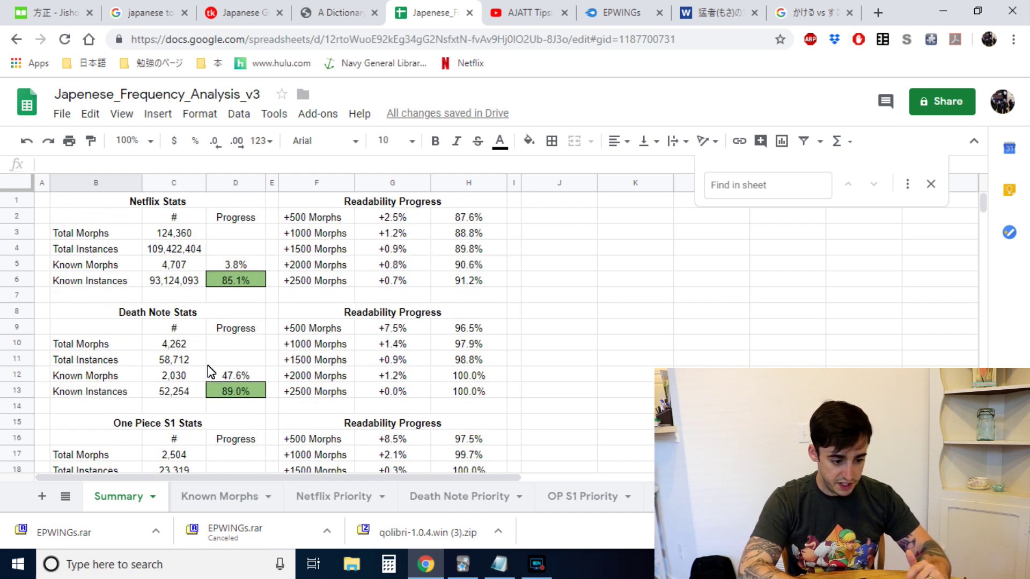
- Inspect the Netflix Stats cells for total morphs, total instances, known morphs and the known-instances progress percentage
click(161, 233)
click(168, 251)
click(182, 265)
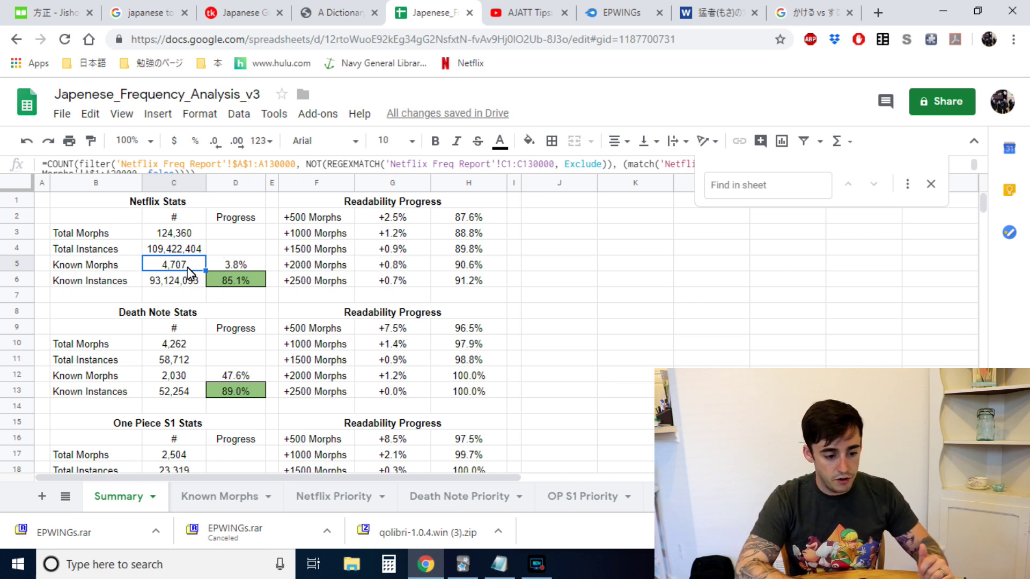
click(225, 279)
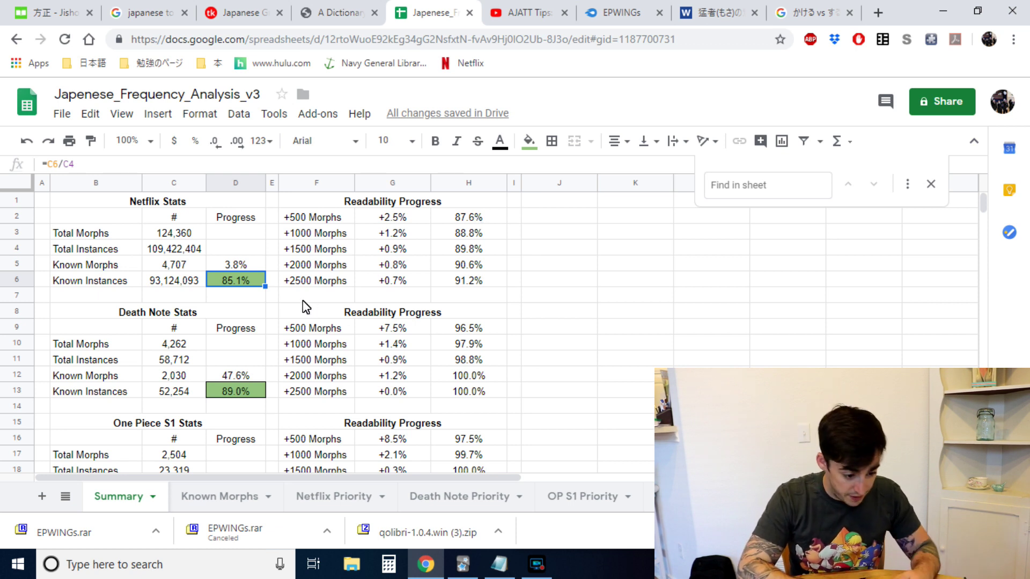
scroll(304, 306, down, 1)
scroll(304, 306, up, 1)
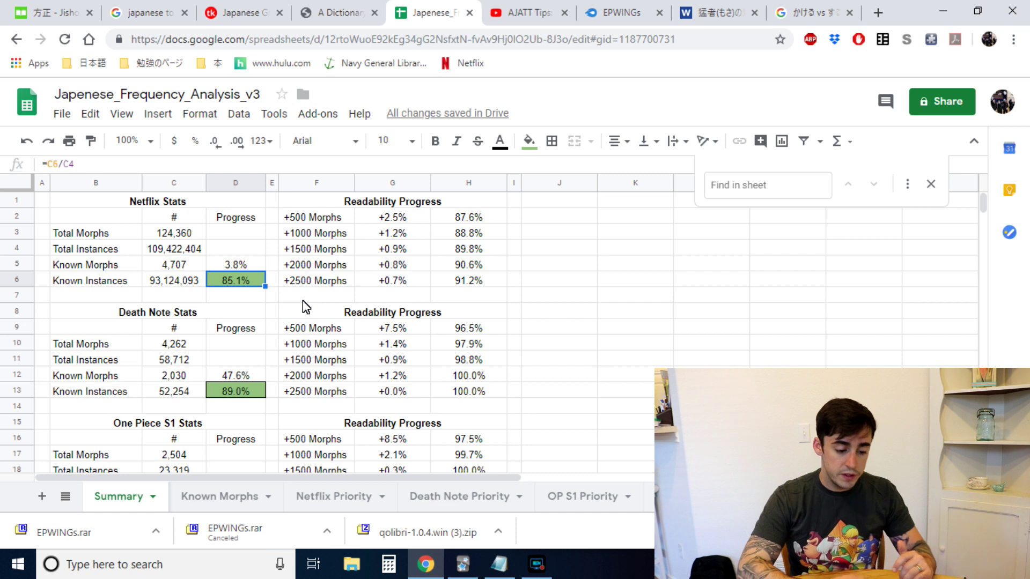
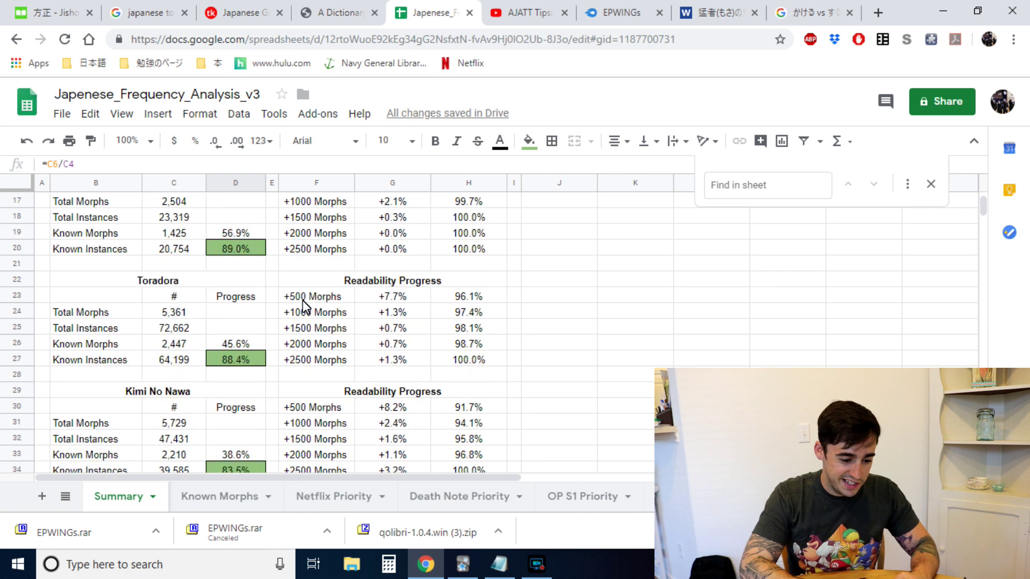
- Inspect the known morphs count and known-instances progress percentage in the Himouto! Umaru-Chan block
scroll(303, 301, down, 2)
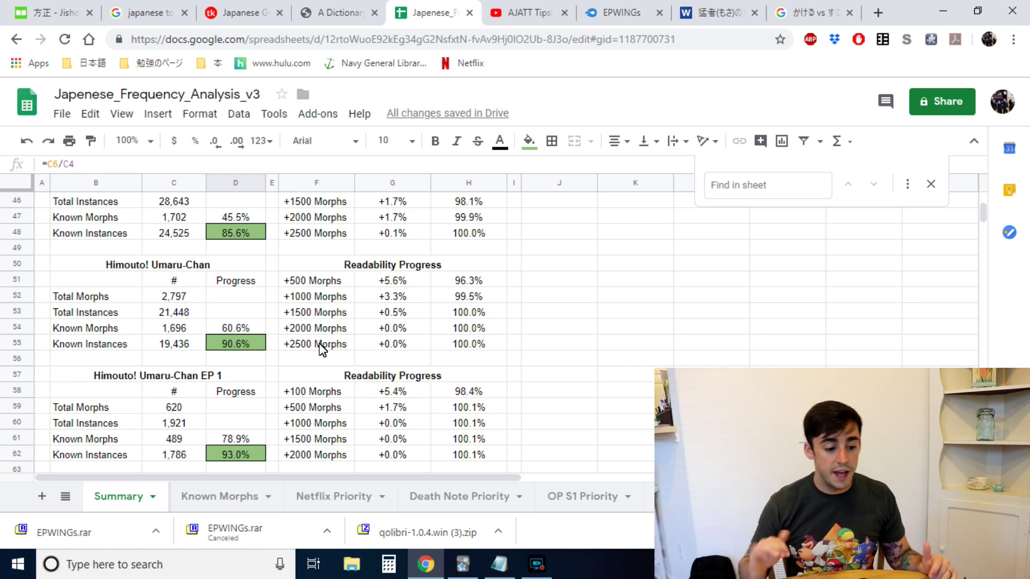
click(182, 329)
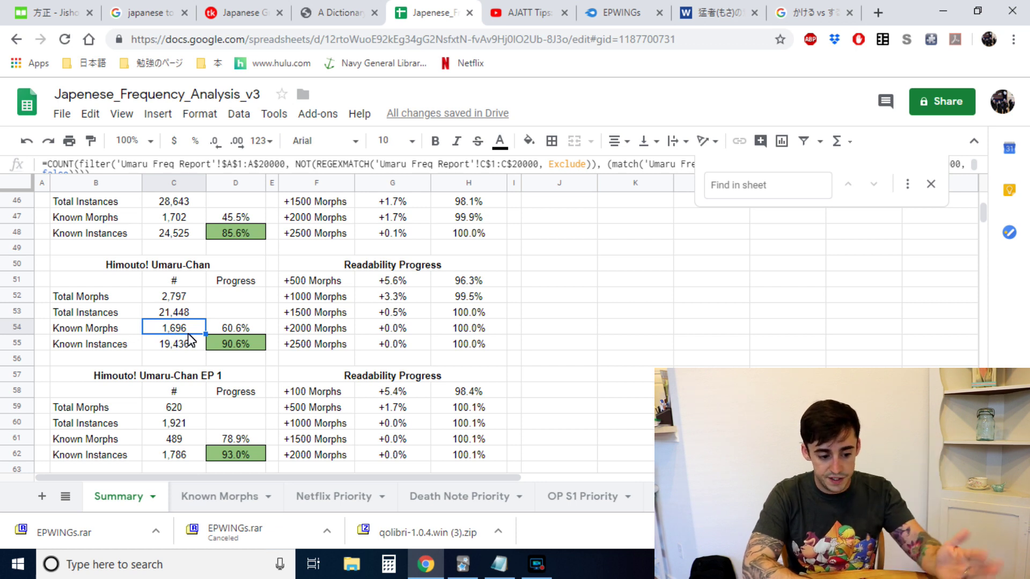
click(247, 347)
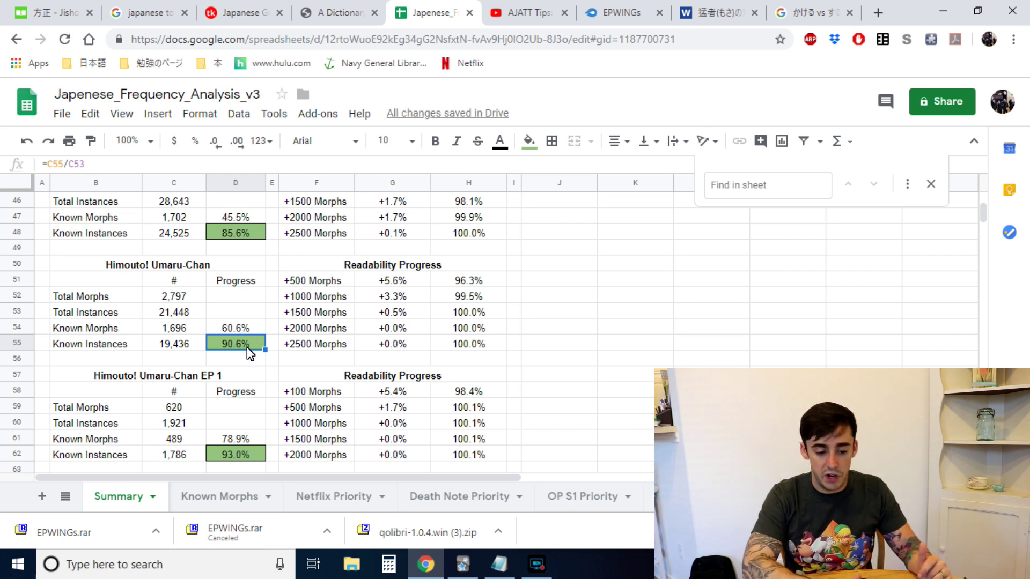
- Select the +500 Morphs cell for Himouto! Umaru-Chan, then open the Umaru Priority sheet at its first word, 方正
click(332, 282)
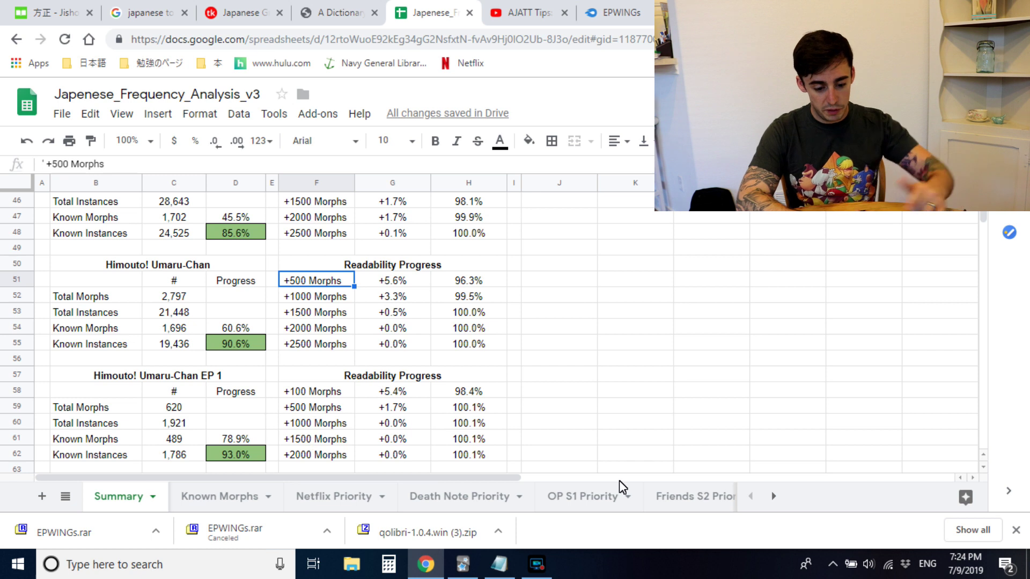
click(774, 496)
click(775, 496)
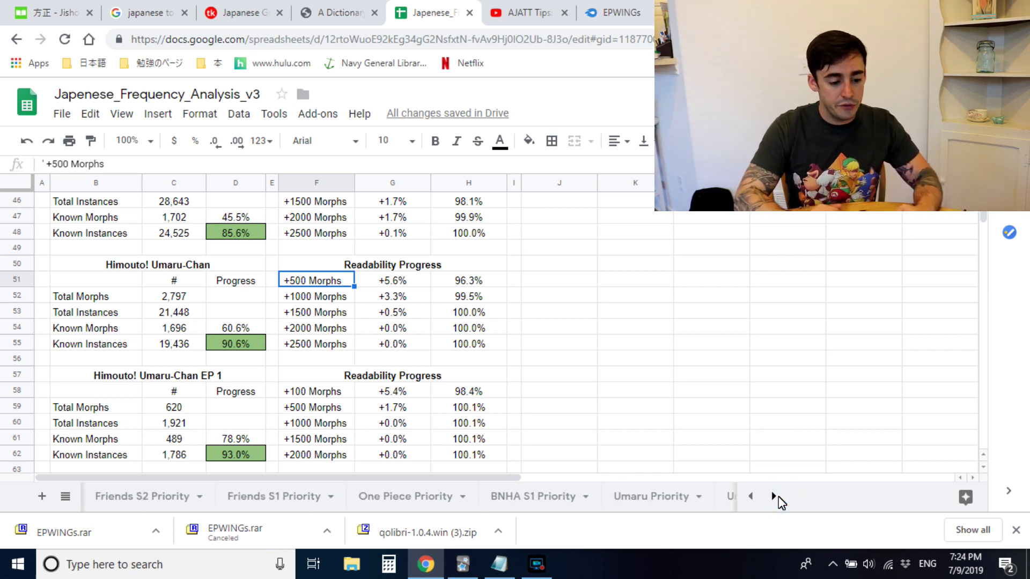
click(659, 501)
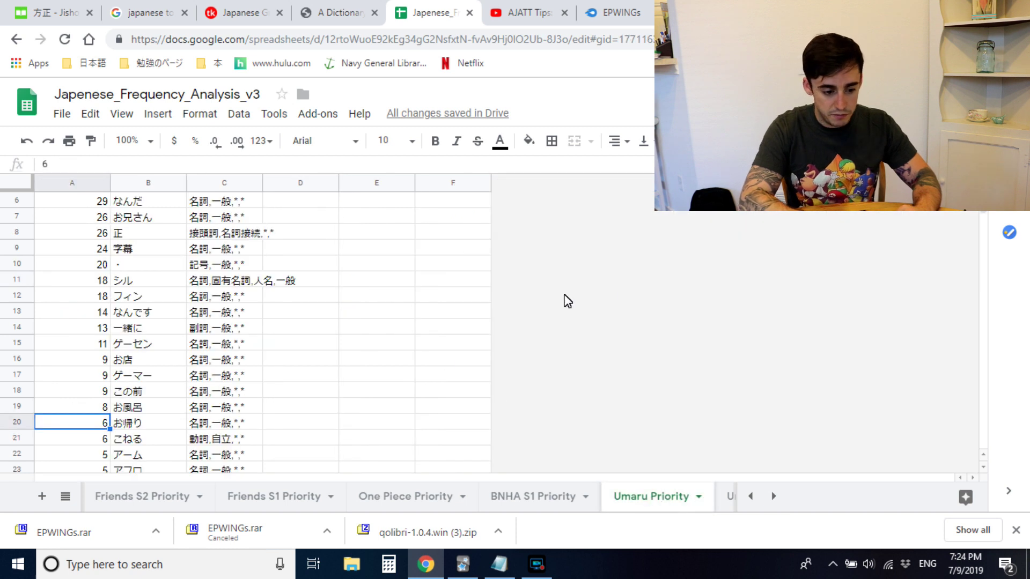
scroll(322, 268, up, 2)
click(163, 195)
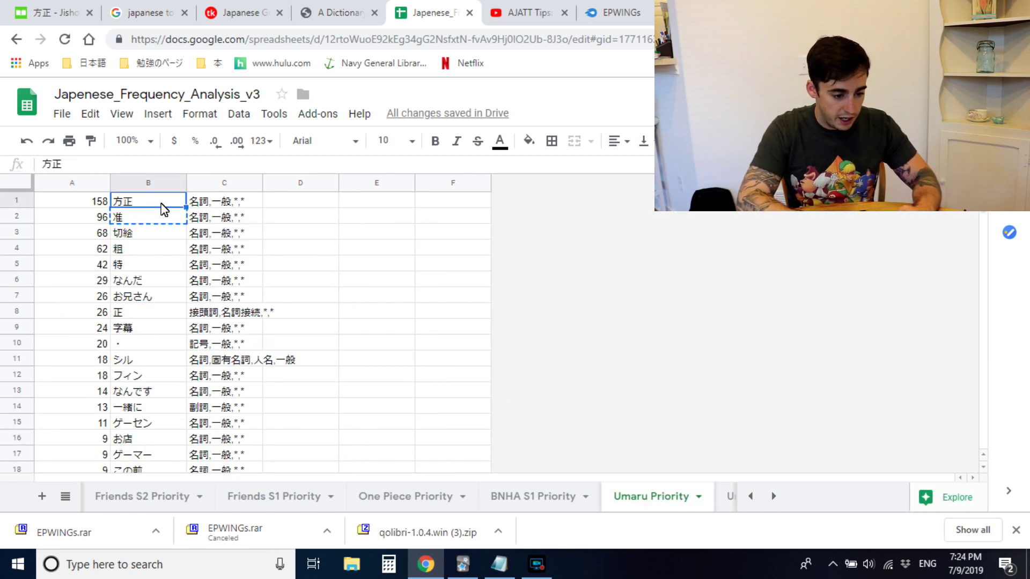
- Examine the frequency-ranked words of the Umaru Priority sheet from row 1 down to the single-occurrence entries after row 201
scroll(163, 330, down, 20)
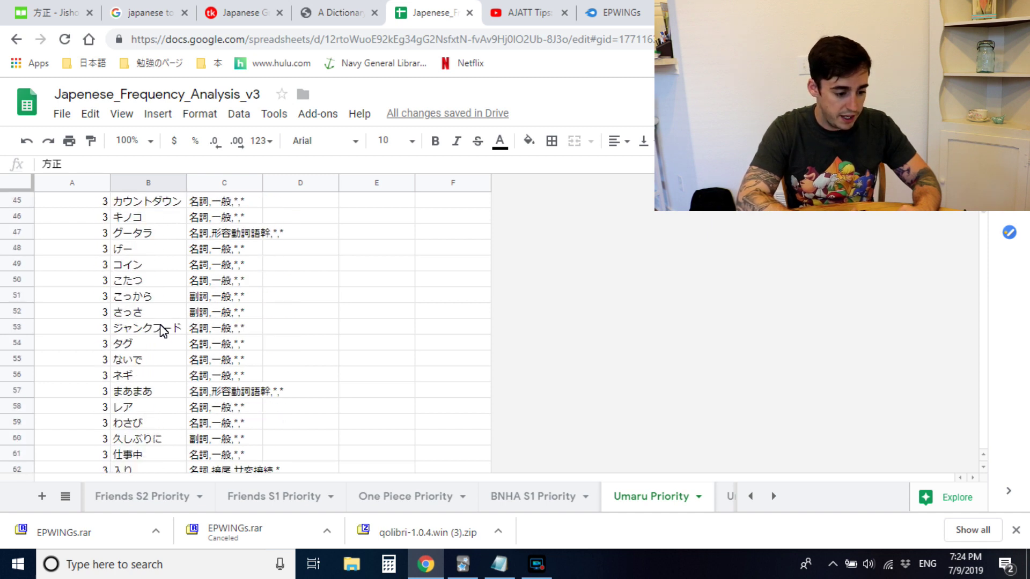
scroll(163, 331, down, 17)
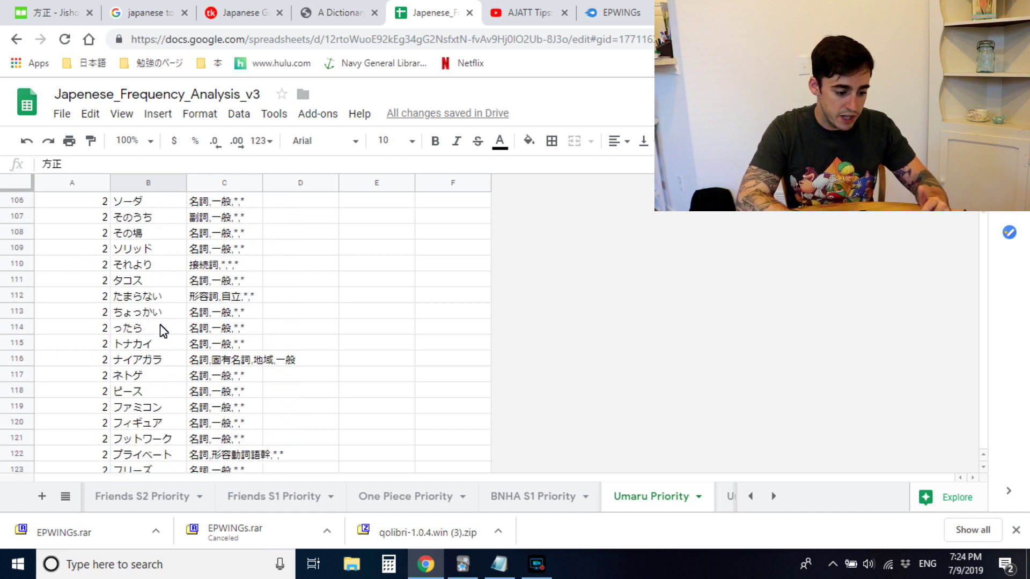
scroll(163, 331, down, 16)
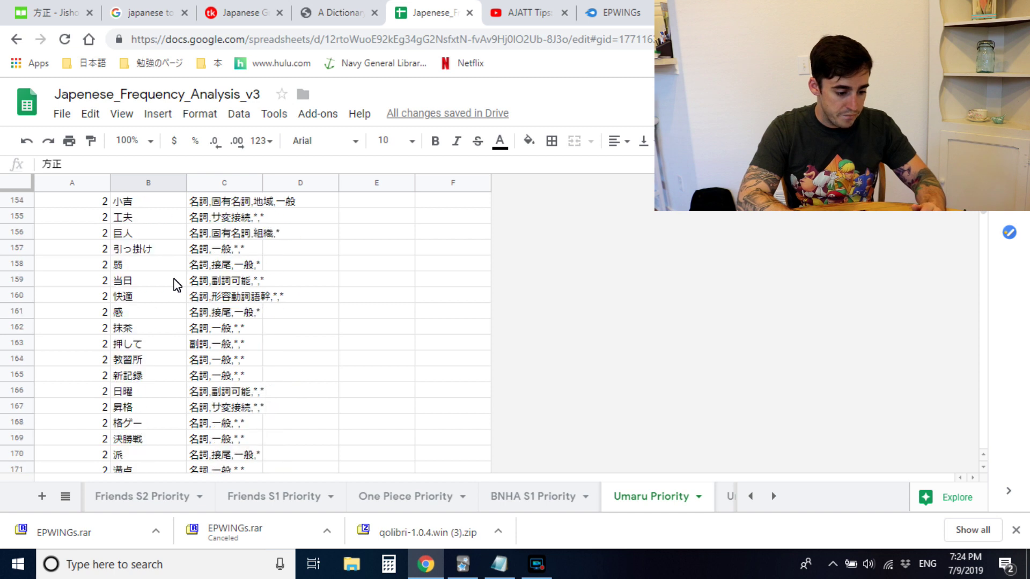
scroll(174, 283, down, 10)
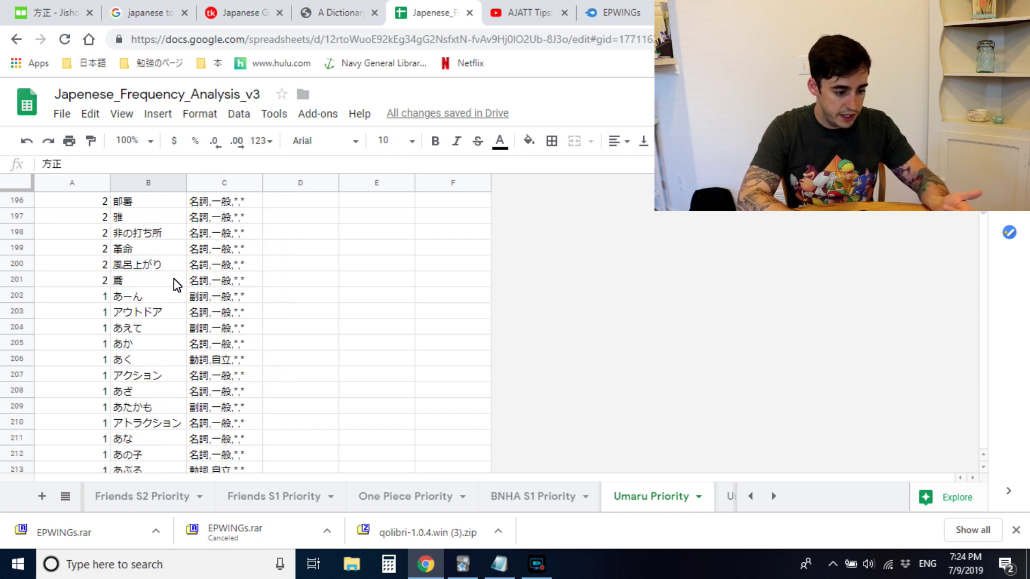
click(136, 282)
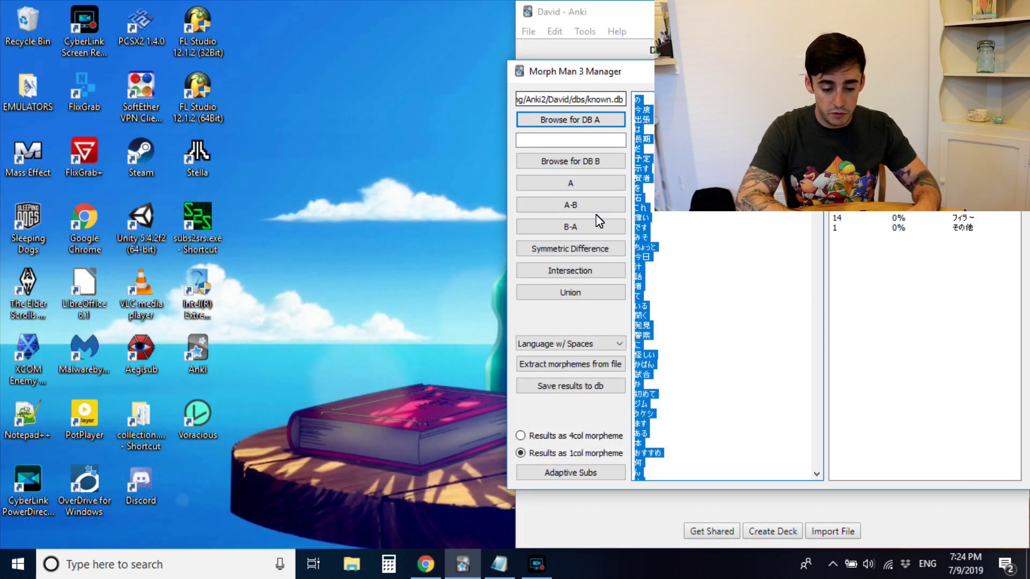
- Set the Morph Man Manager language to Japanese and choose frequency.txt as the file to extract morphemes from
click(620, 344)
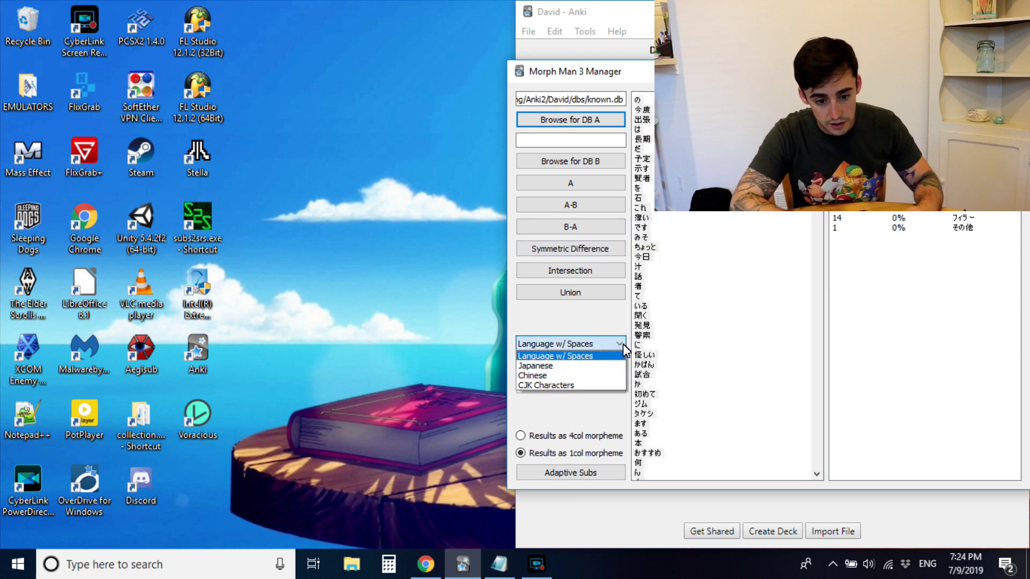
click(601, 366)
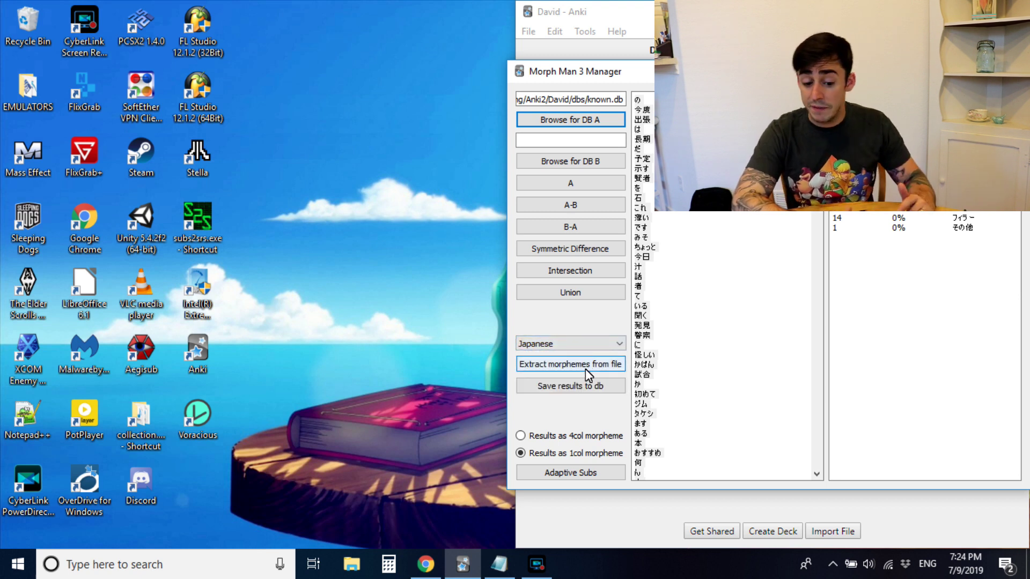
click(560, 366)
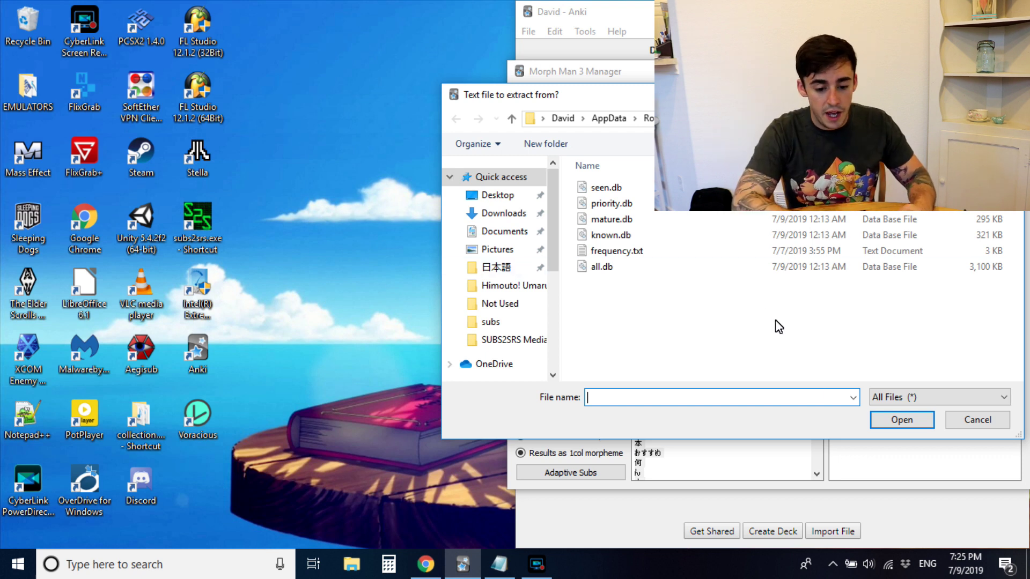
click(617, 251)
click(903, 420)
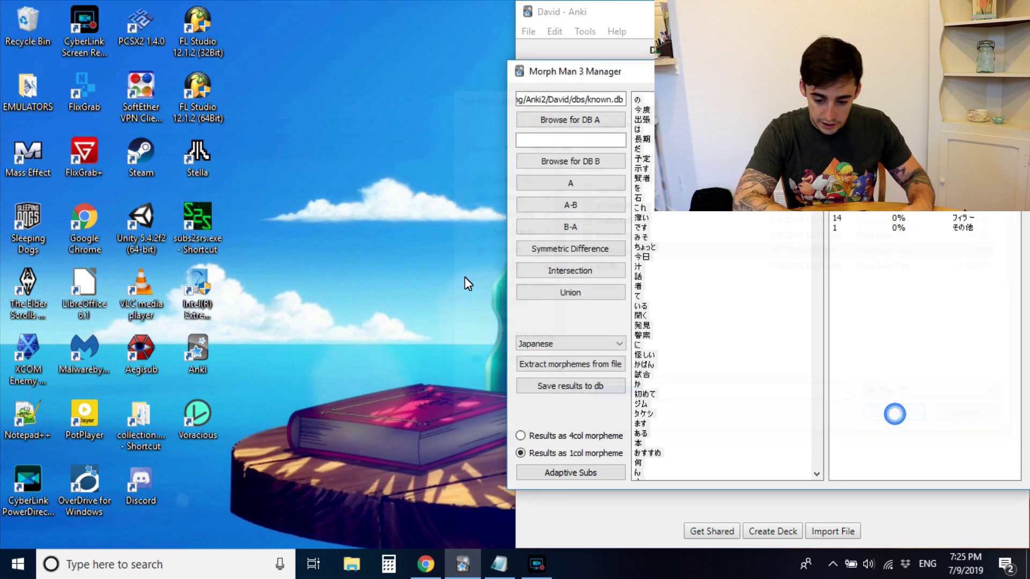
- Try to save the extracted morphemes over priority.db, cancel the save, and recheck the Japanese language option
click(568, 367)
key(BackSpace)
key(BackSpace)
key(BackSpace)
key(BackSpace)
key(BackSpace)
key(BackSpace)
key(BackSpace)
key(BackSpace)
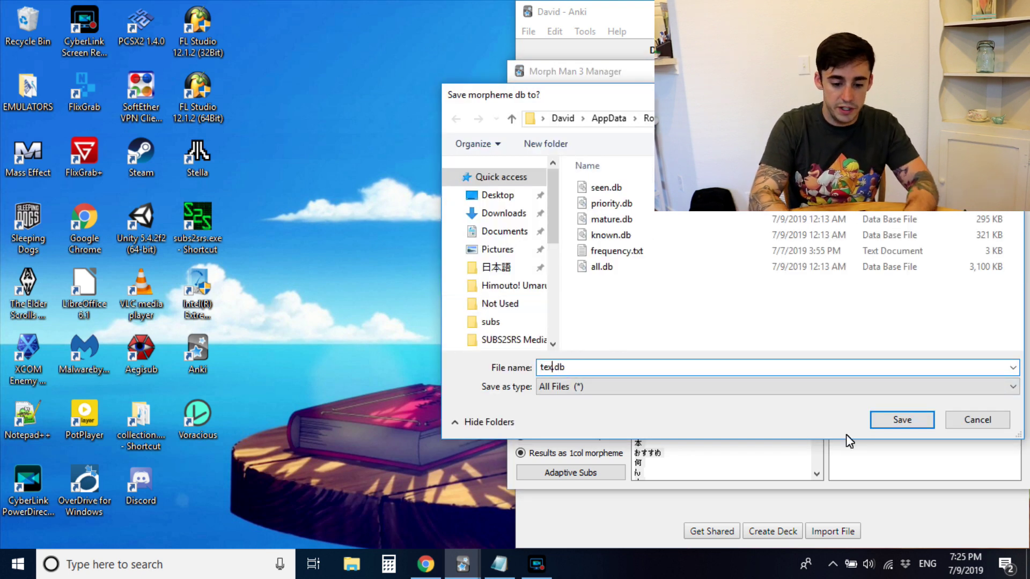
text(prio)
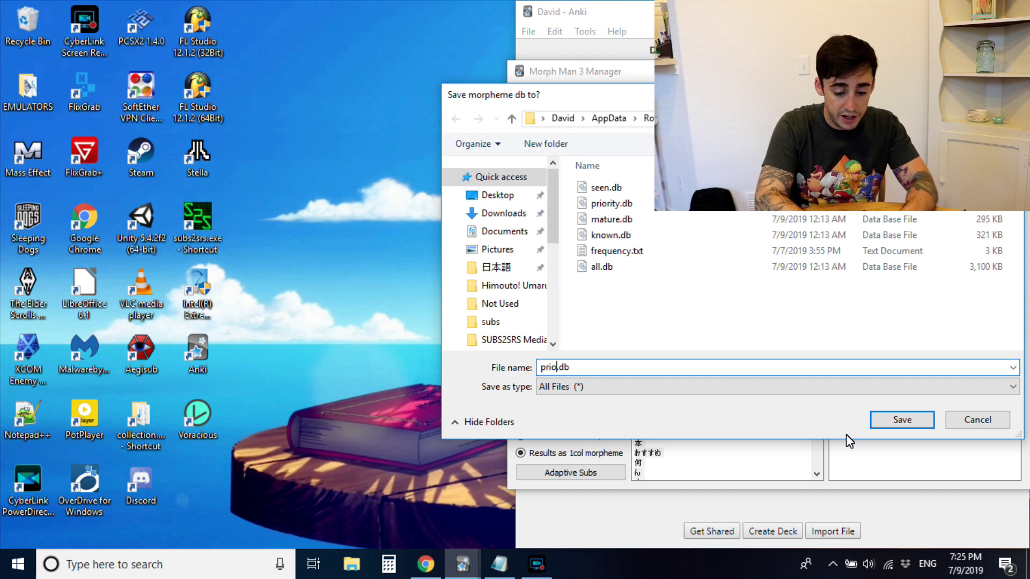
click(622, 205)
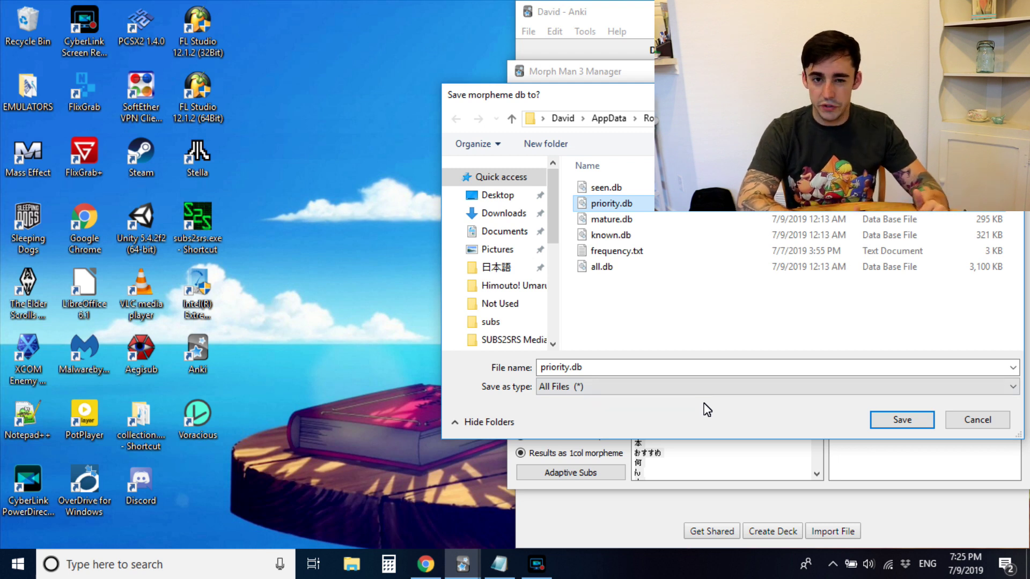
click(946, 424)
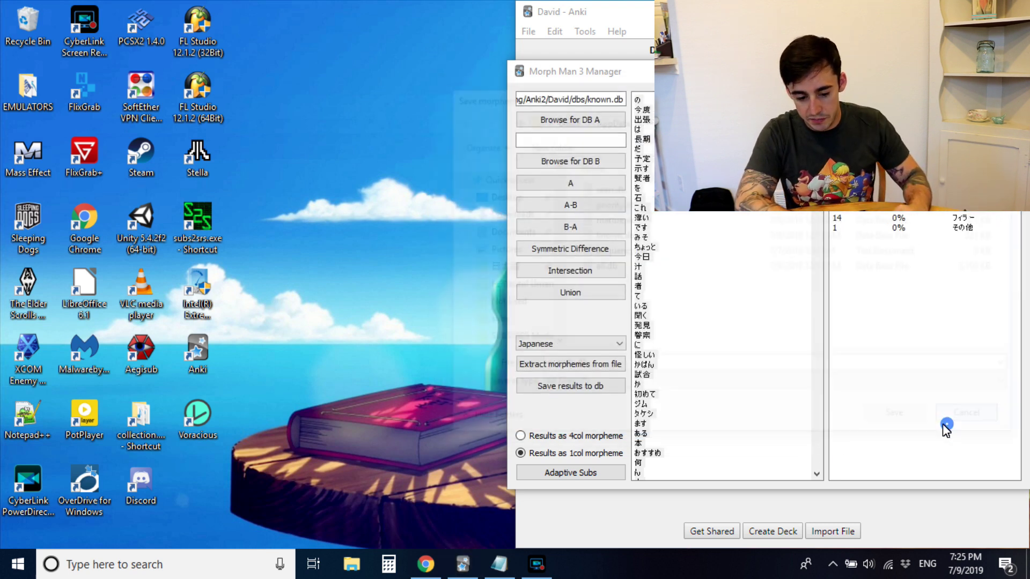
click(595, 345)
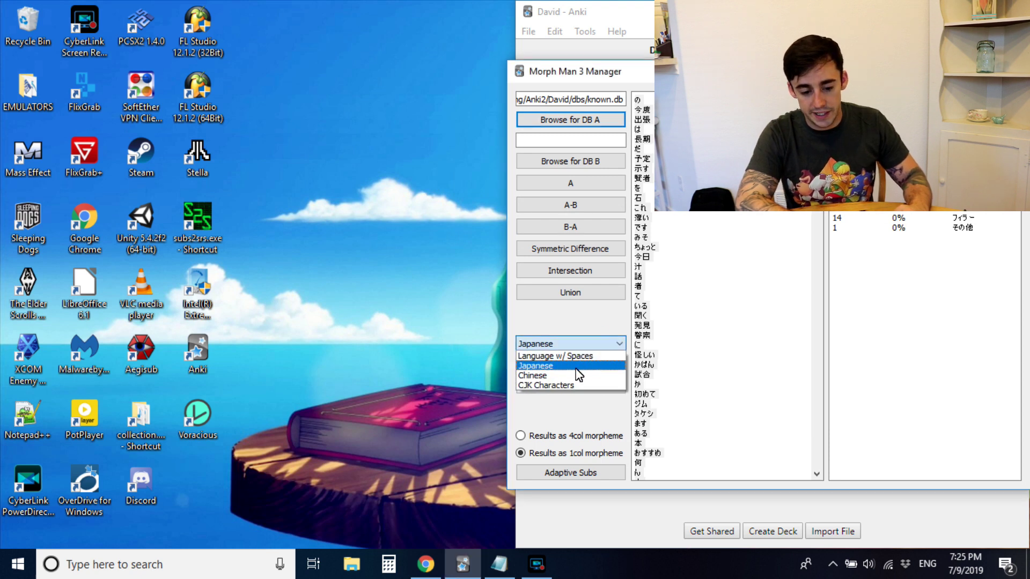
click(582, 343)
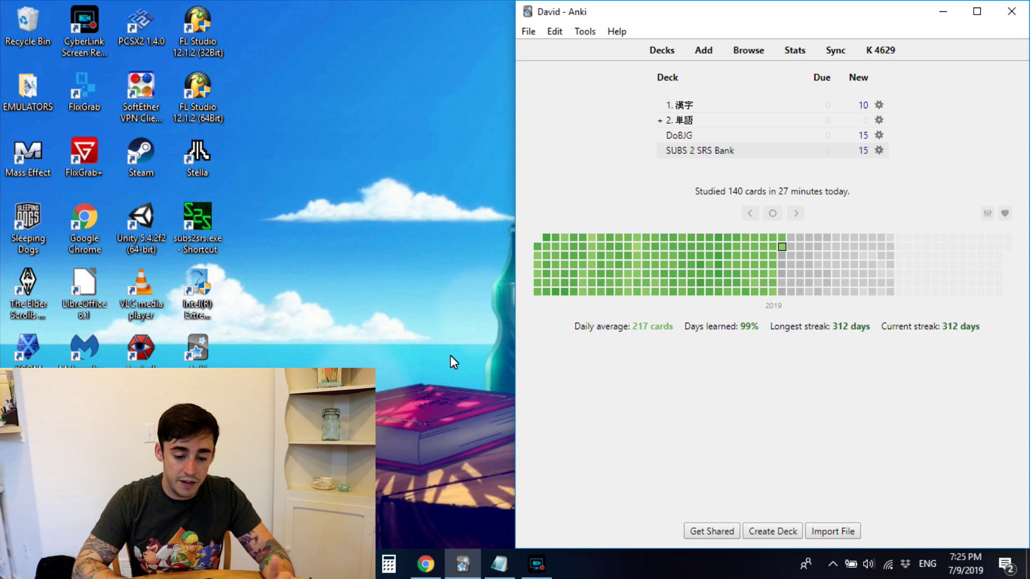
- Start studying the SUBS 2 SRS Bank deck and open the current 抹茶 card in the card browser
click(723, 152)
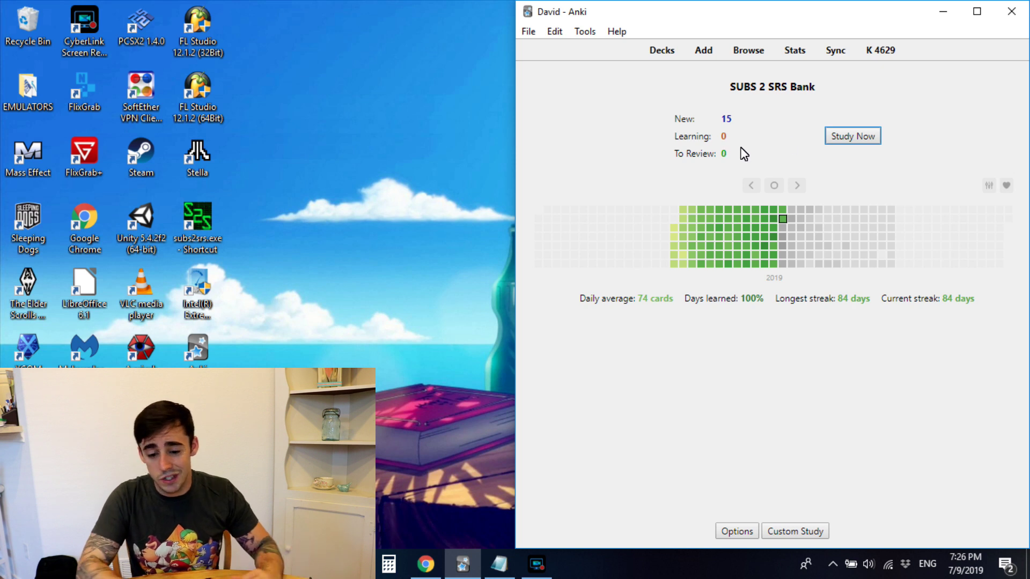
click(857, 142)
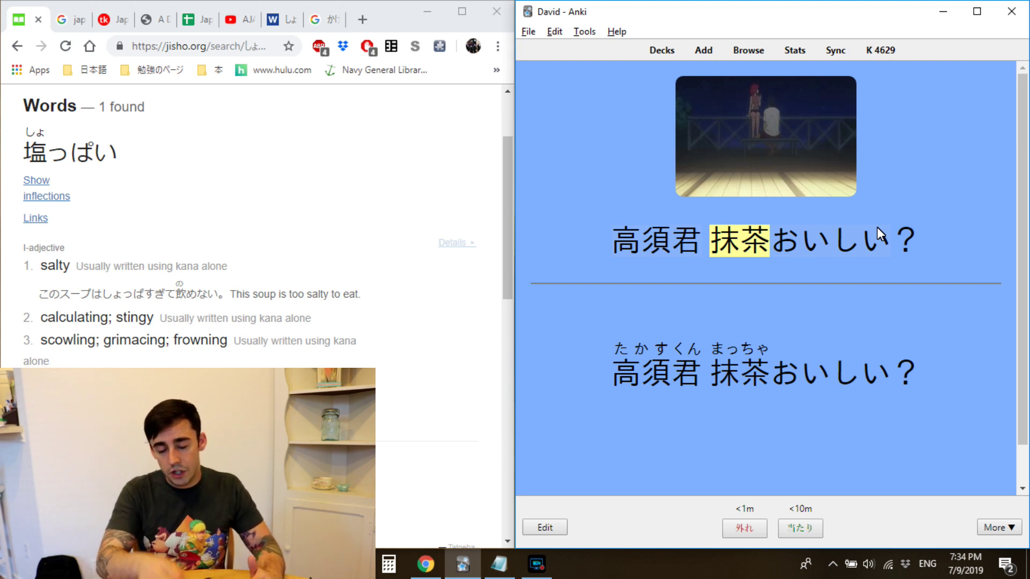
key(b)
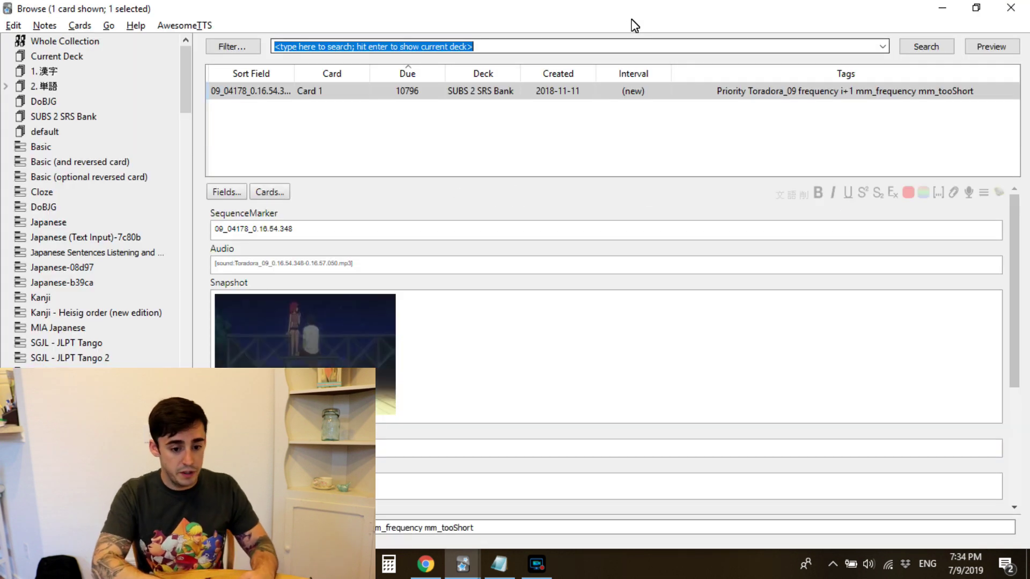
- Check the card's Focus field and search the card collection for focus:抹茶
text(focus:抹茶)
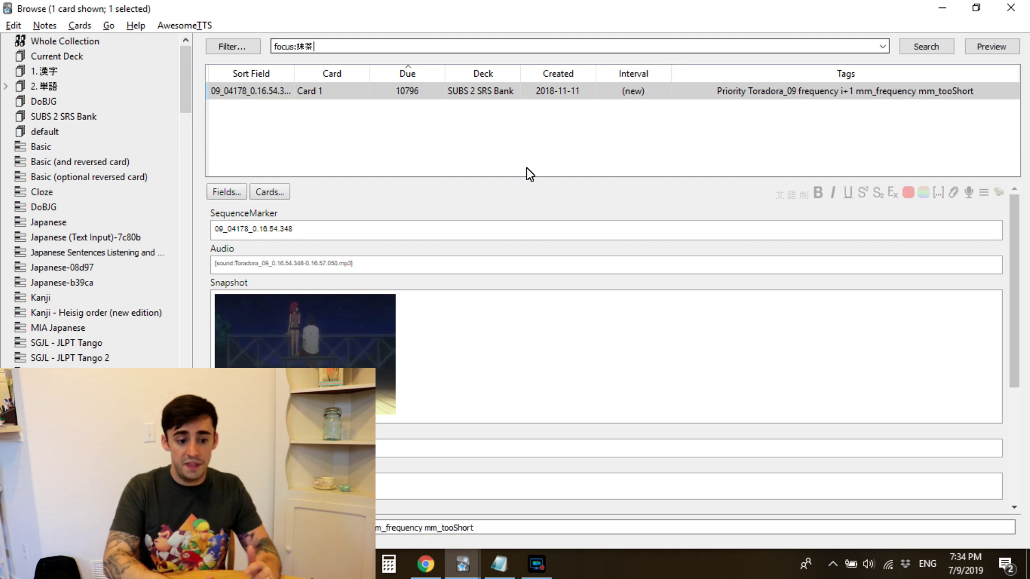
scroll(491, 395, down, 3)
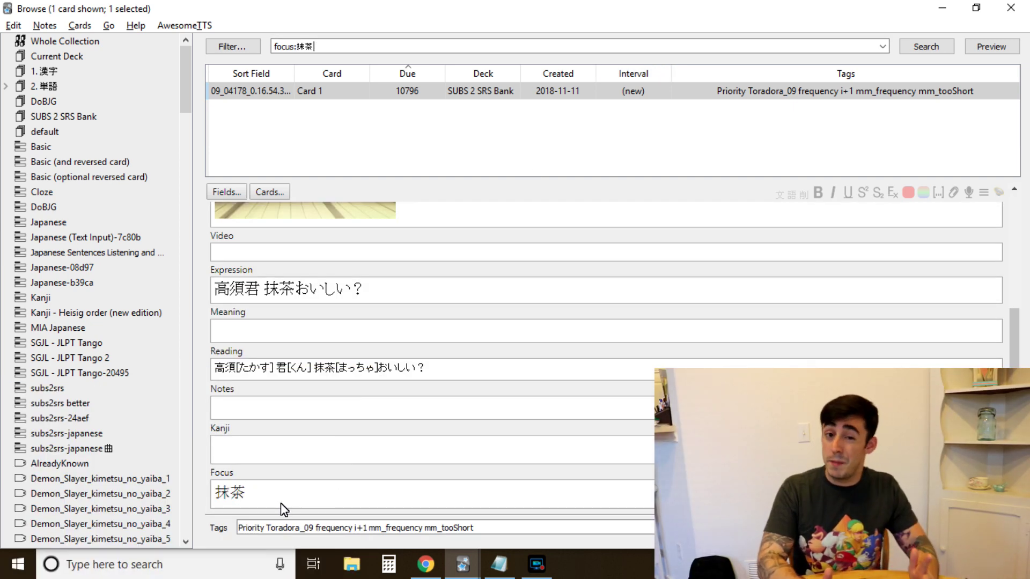
click(281, 503)
drag(258, 504, 209, 497)
scroll(367, 499, up, 4)
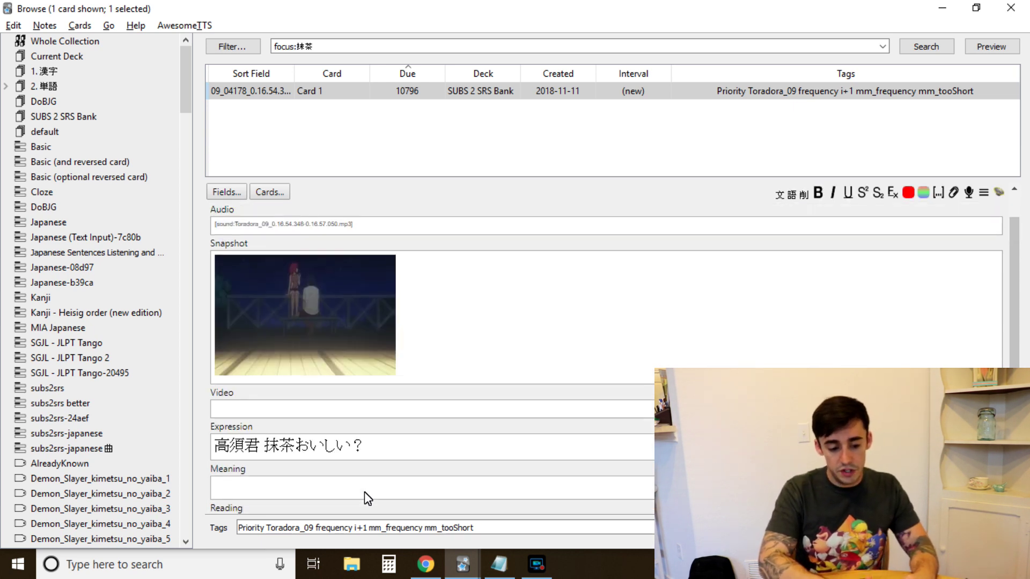
click(349, 45)
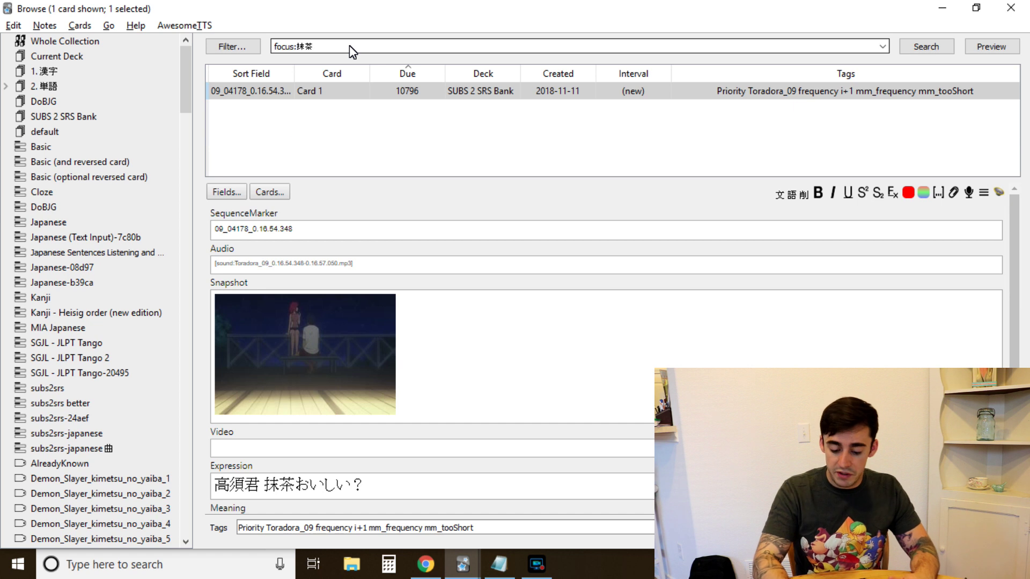
key(Return)
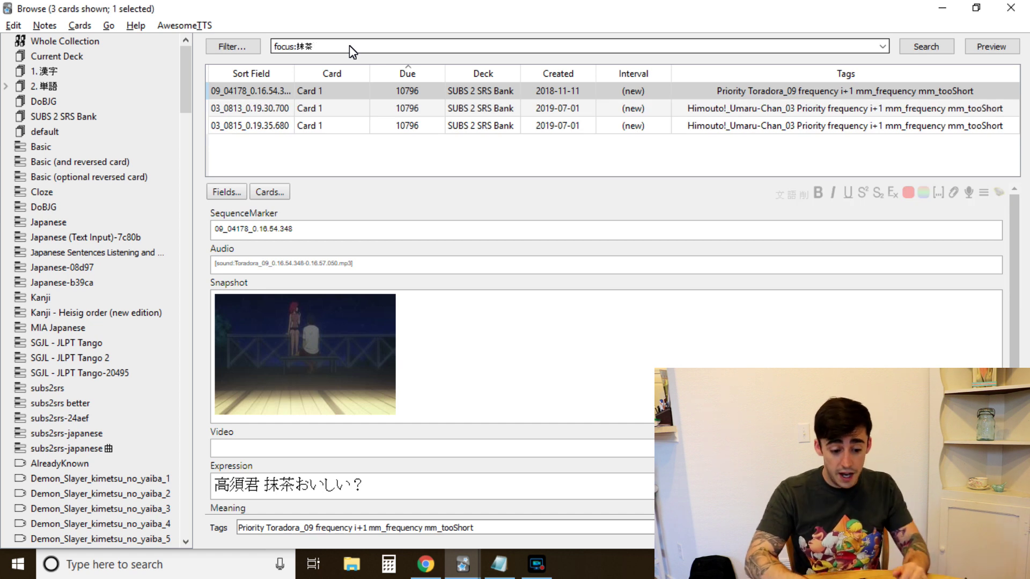
- Compare the sentences and snapshots of the two Himouto! Umaru-Chan_03 cards, 03_0813_0.19.30.700 and 03_0815_0.19.35.680
click(550, 109)
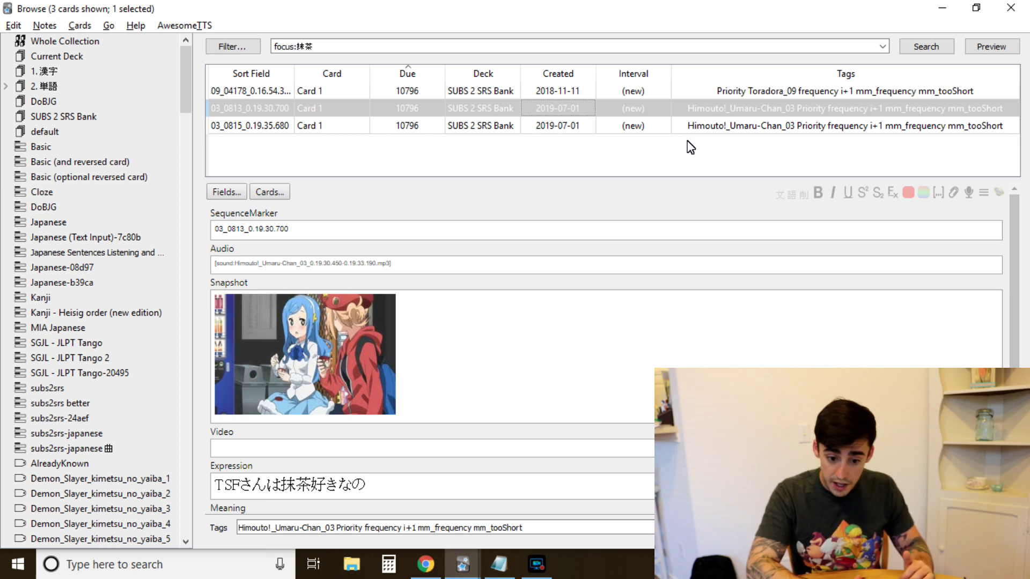
click(704, 126)
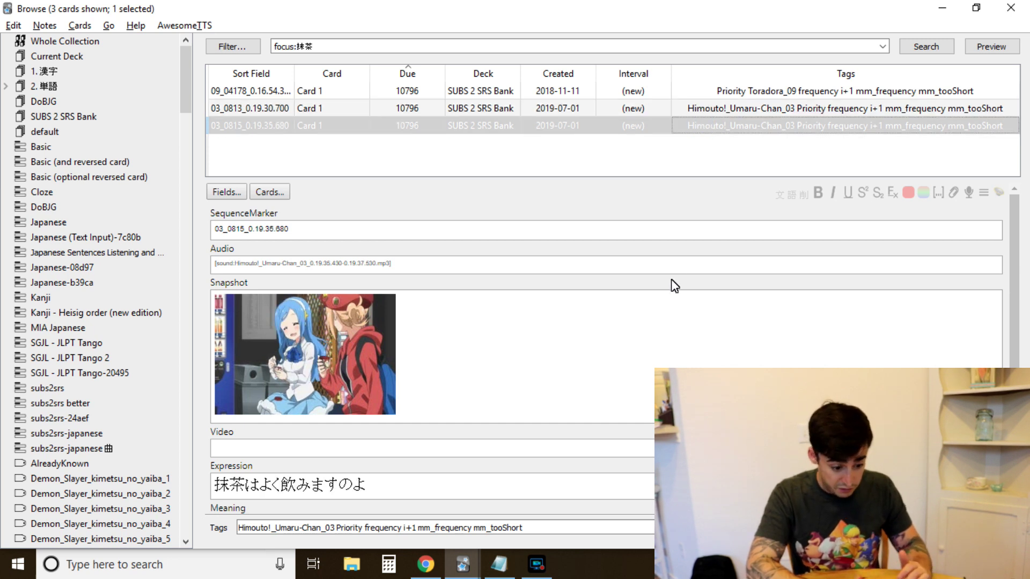
scroll(670, 279, down, 2)
scroll(673, 285, up, 3)
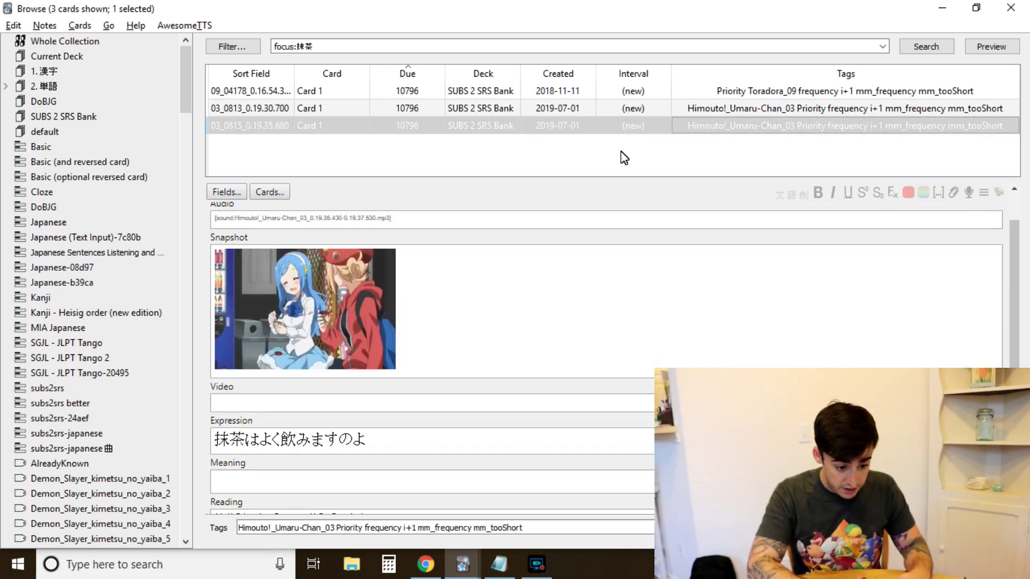
click(685, 107)
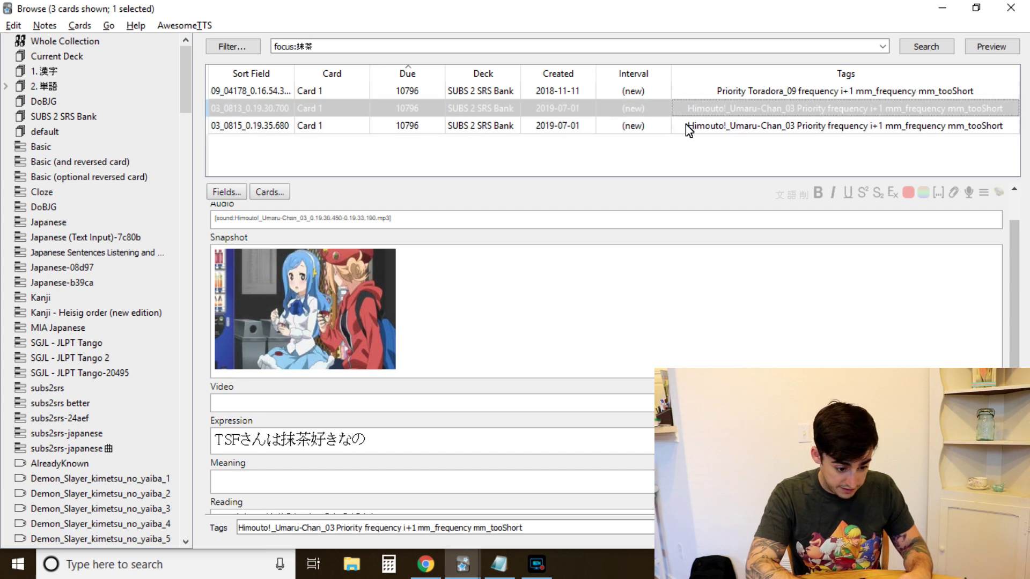
click(686, 125)
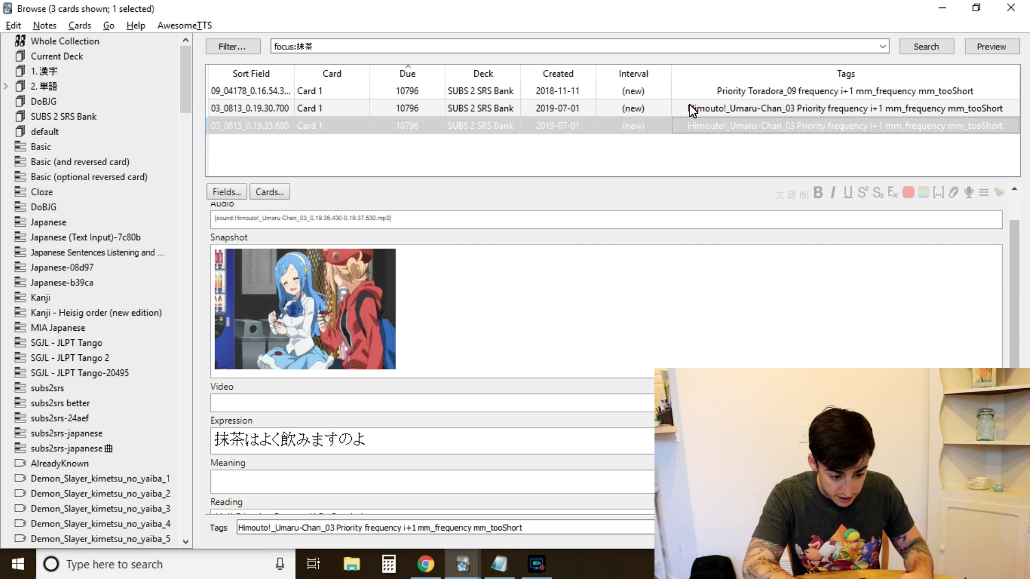
click(689, 105)
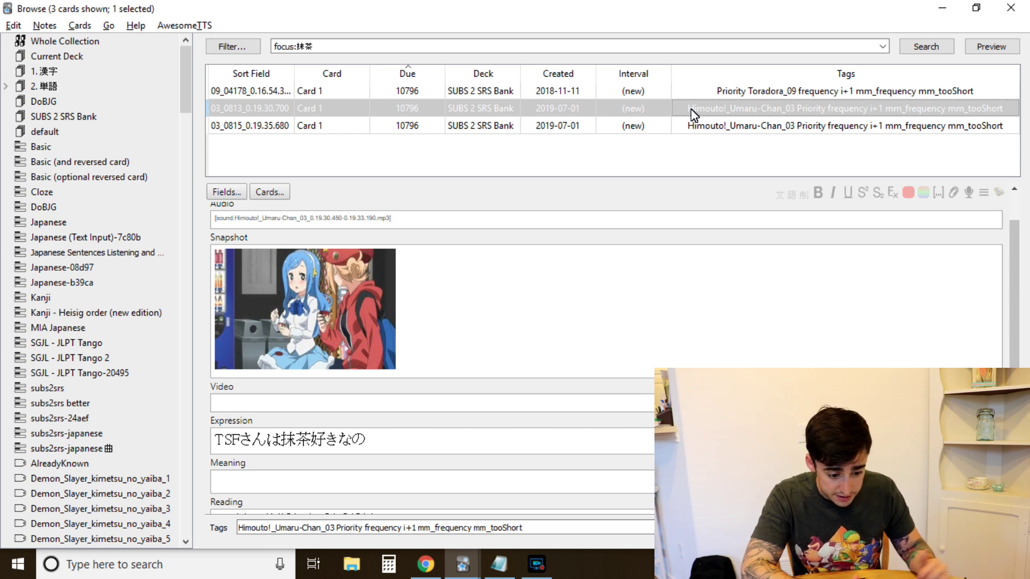
scroll(597, 349, down, 2)
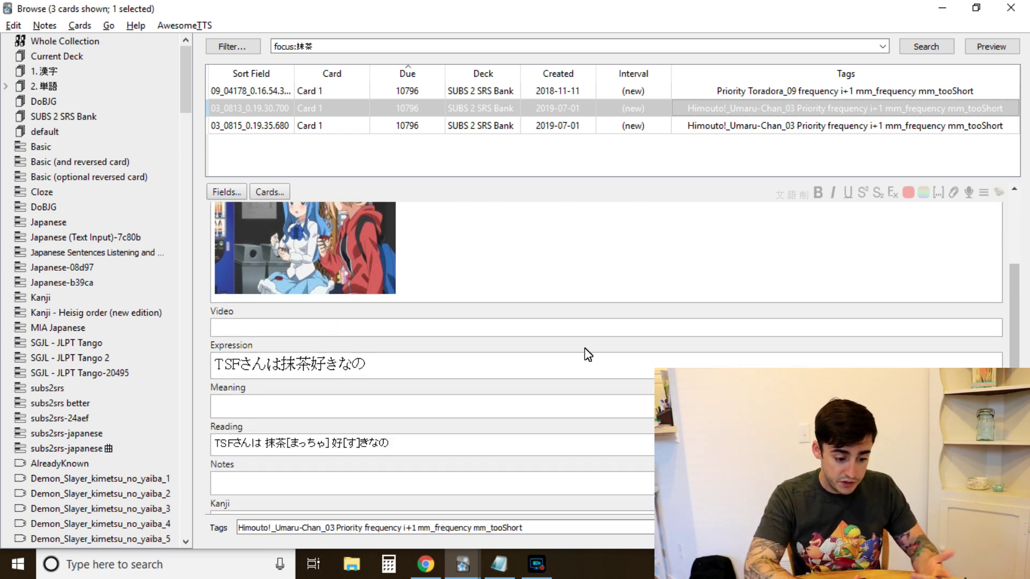
click(696, 104)
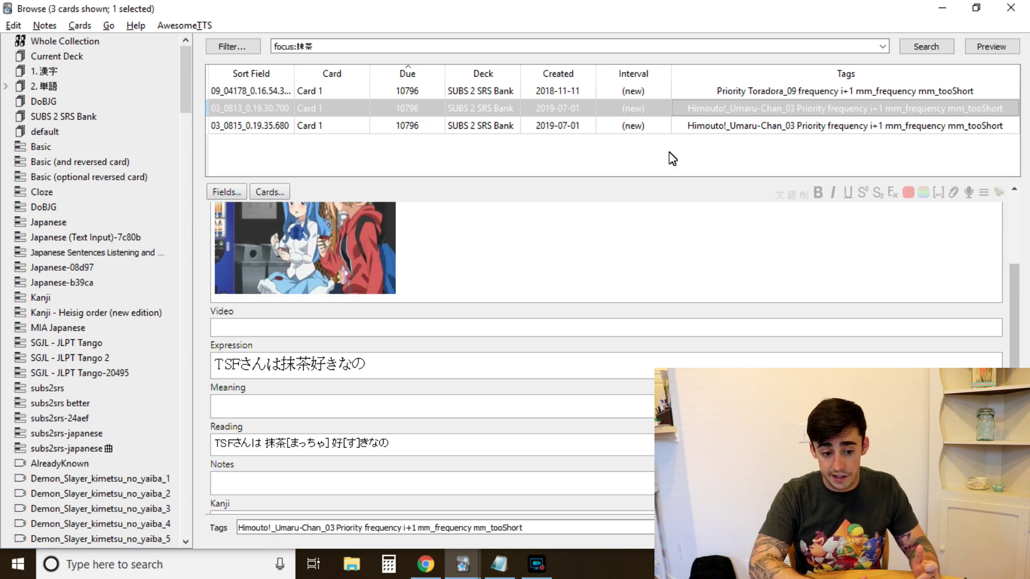
- Reposition card 03_0813_0.19.30.700 to start position 1 in the new-card queue and return to the review
key(ctrl+shift+s)
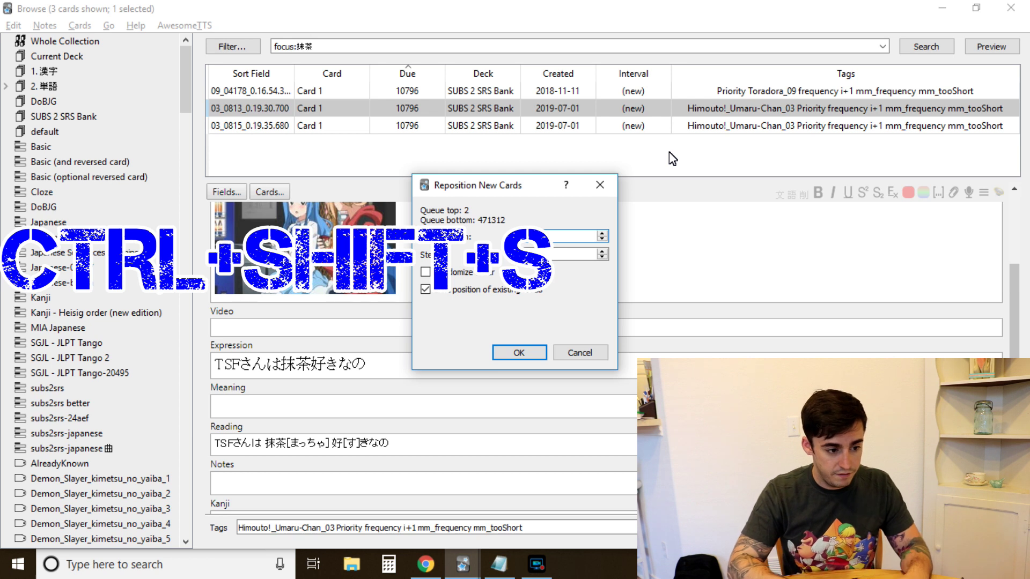
click(574, 237)
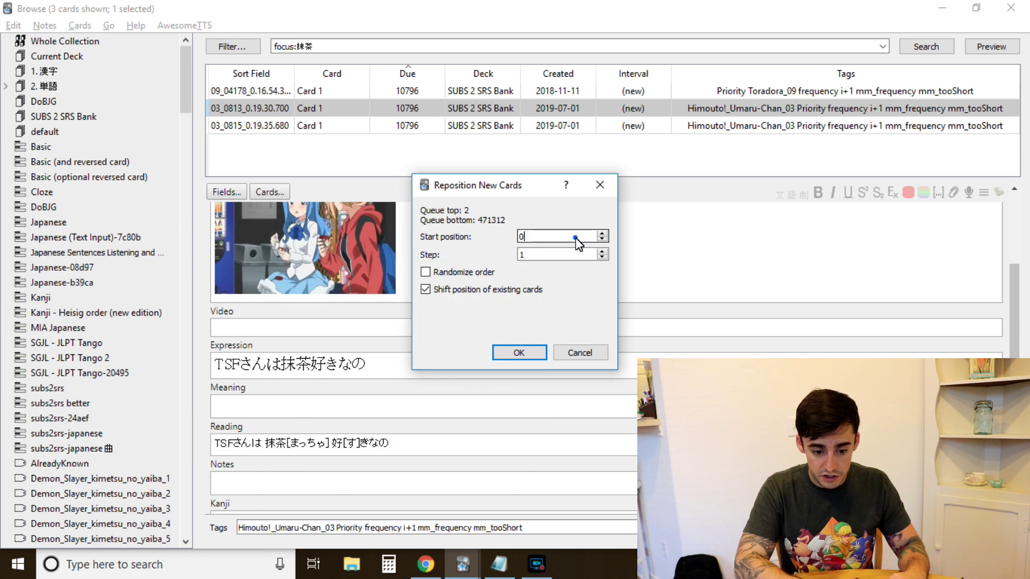
text(1)
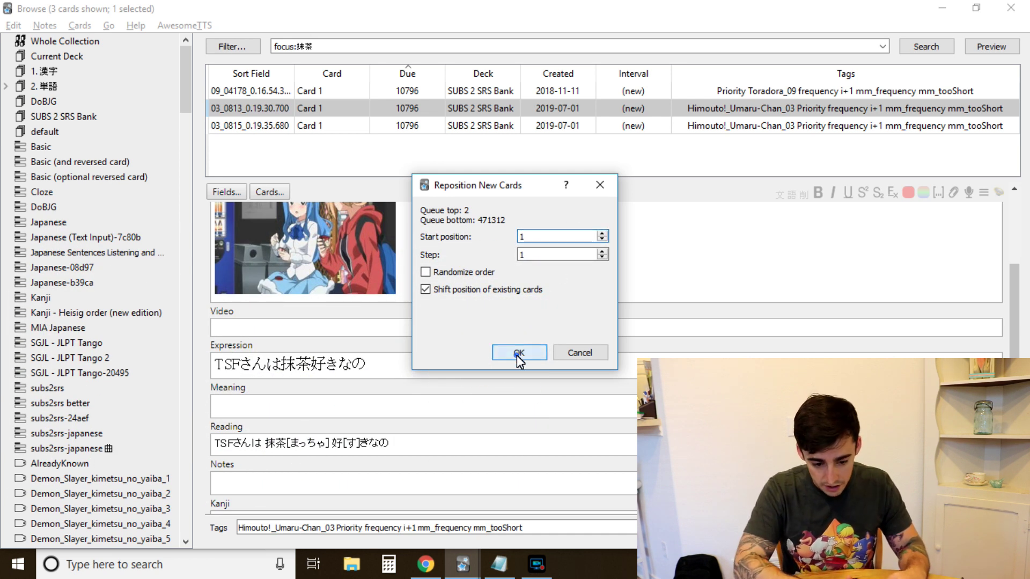
click(517, 354)
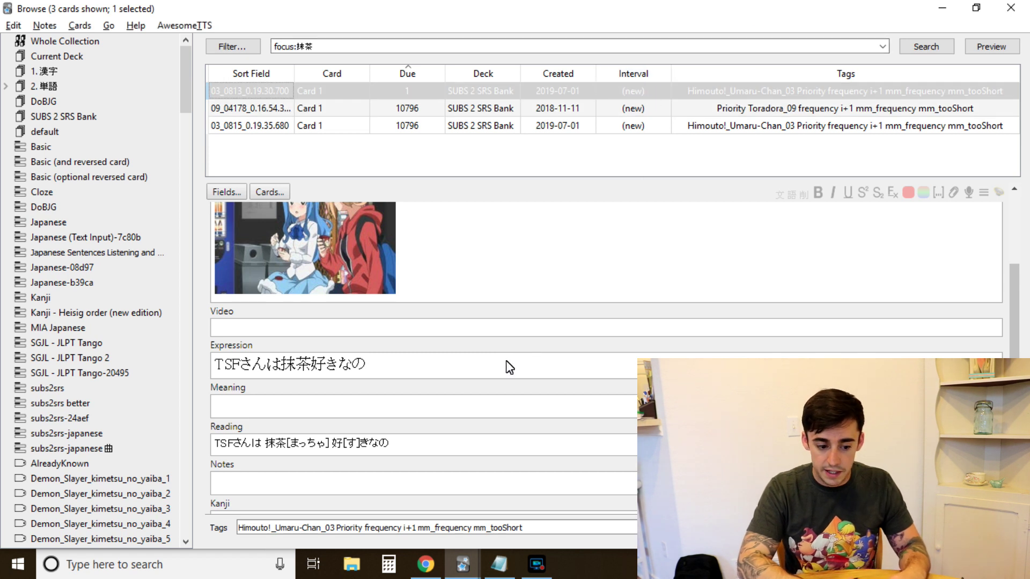
key(Escape)
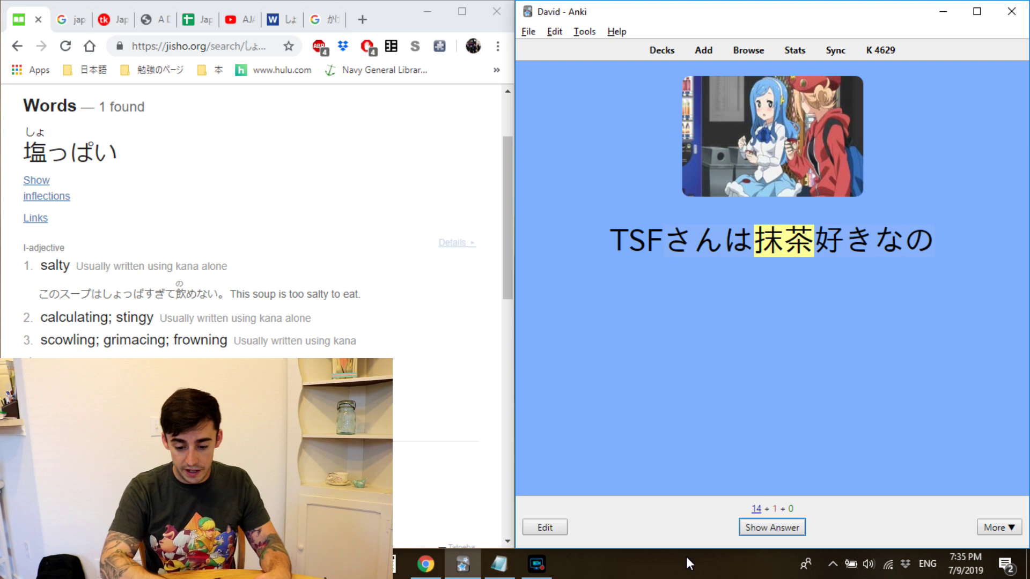
- Reveal the 抹茶 card's answer and replace the Jisho search text with 抹茶
click(765, 530)
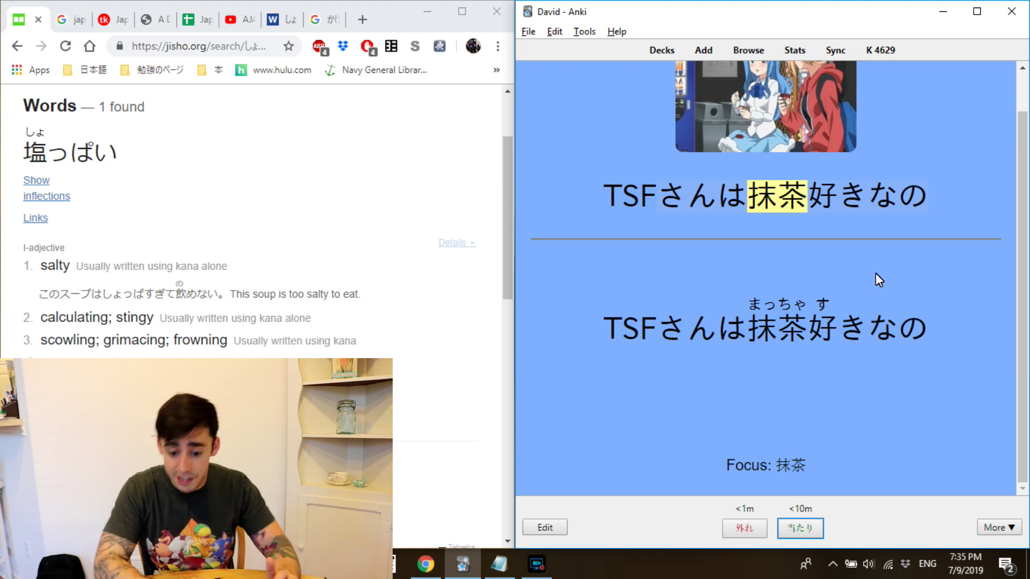
click(402, 236)
scroll(402, 232, up, 2)
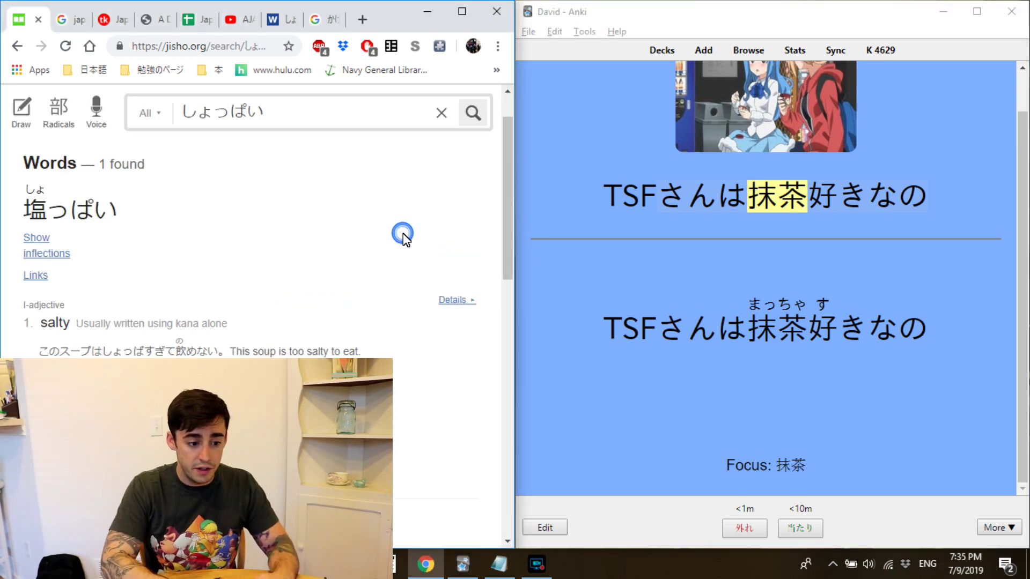
click(307, 174)
key(BackSpace)
key(BackSpace)
key(BackSpace)
key(BackSpace)
key(BackSpace)
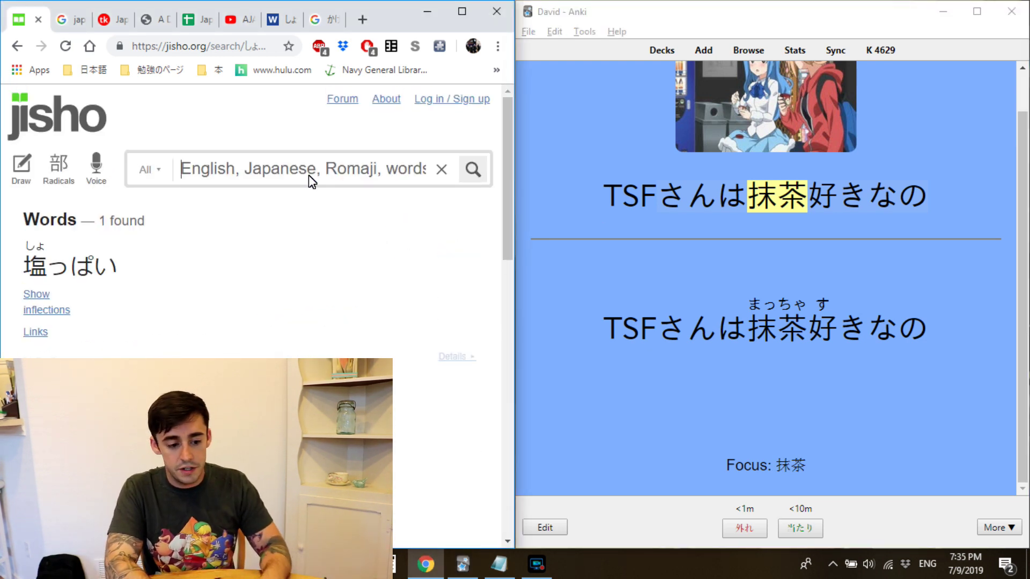
text(抹茶)
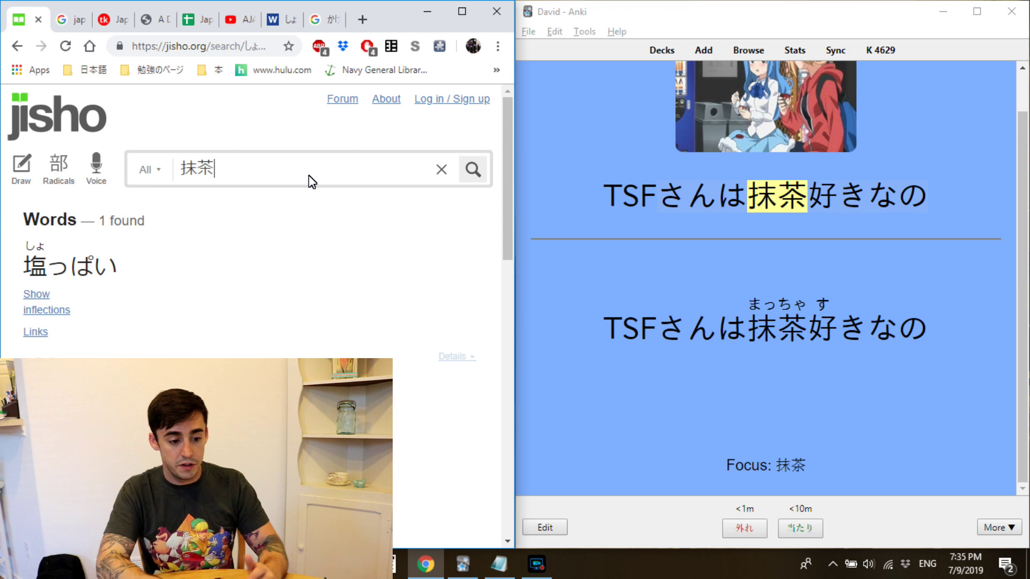
- Look up 抹茶 in the Weblio dictionary
click(276, 28)
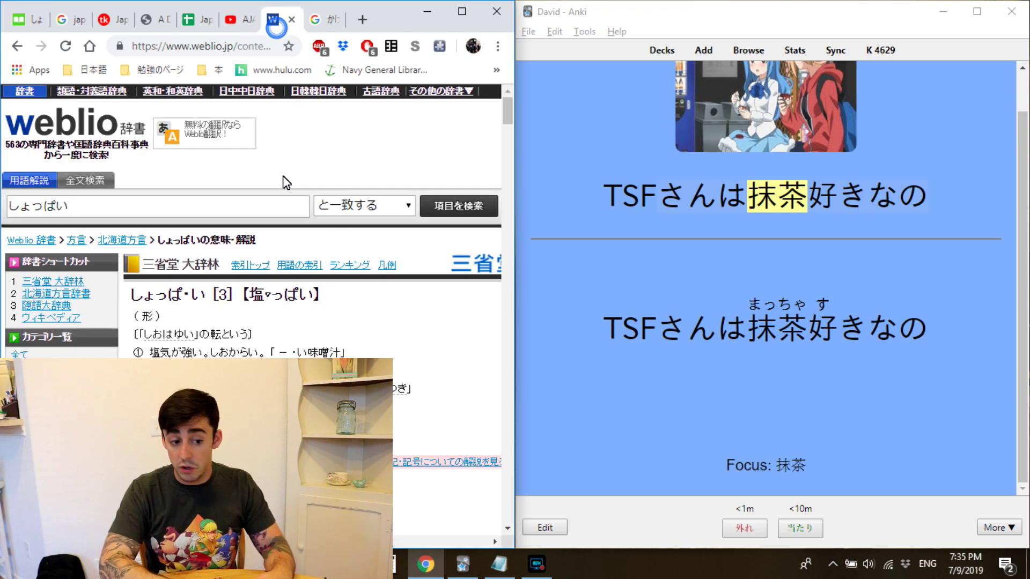
click(246, 210)
text(抹茶)
key(Return)
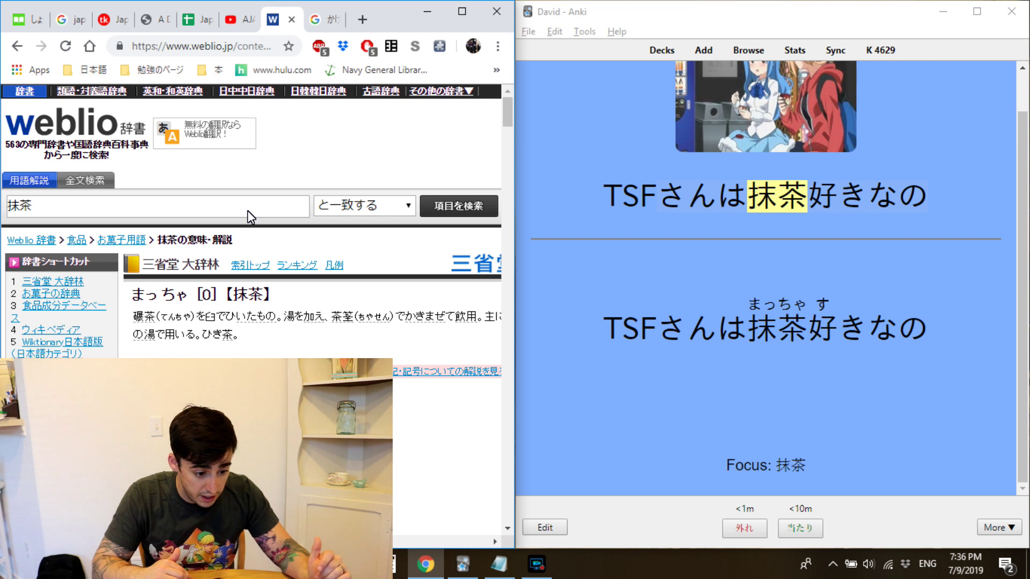
- Return to Jisho and run the dictionary search for 抹茶
click(19, 19)
click(304, 171)
key(Return)
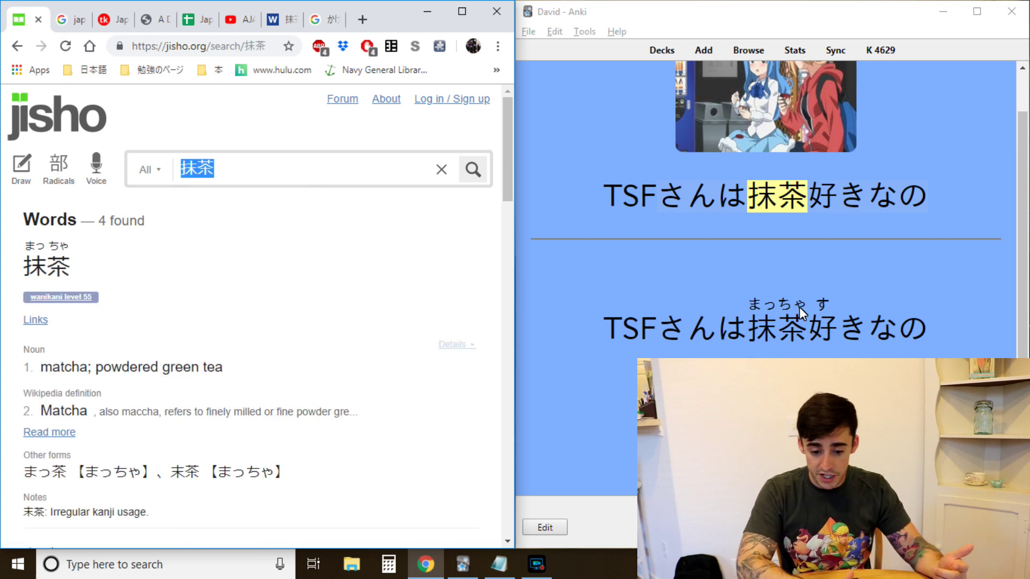
- Open the current 抹茶 note for editing and enter "TSF do you like matcha" as its Meaning
click(547, 528)
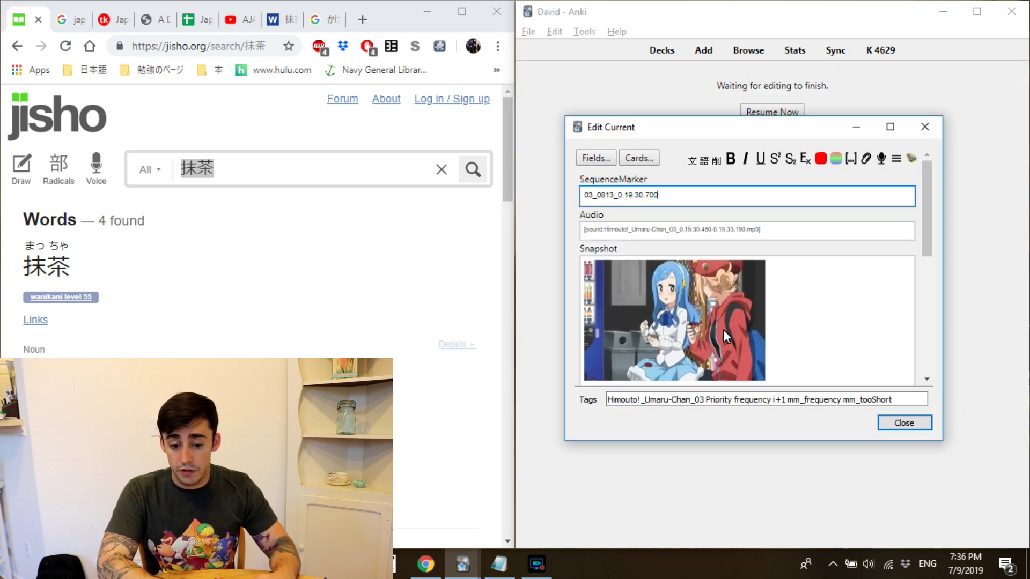
scroll(837, 294, down, 3)
click(712, 332)
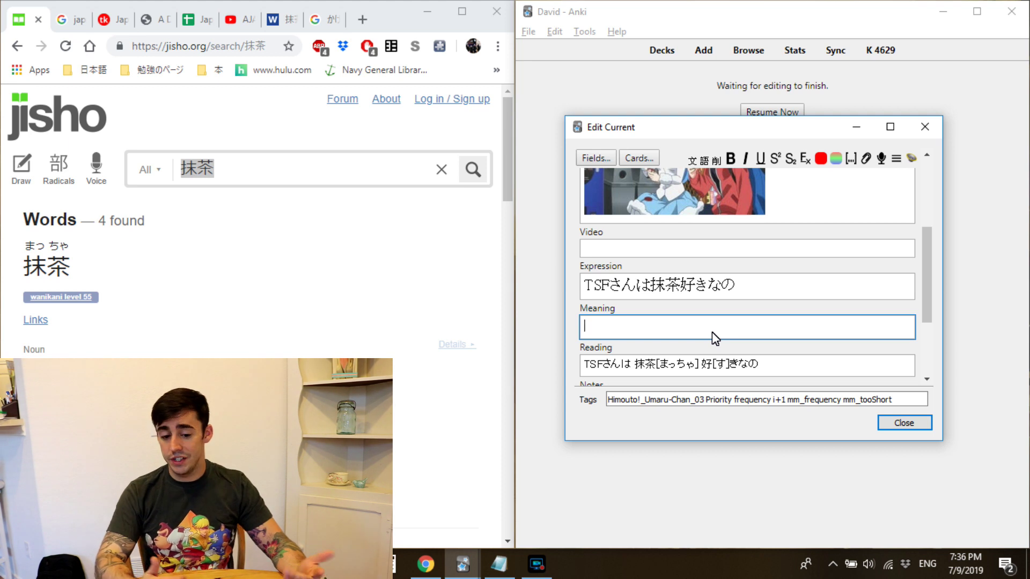
scroll(714, 338, down, 2)
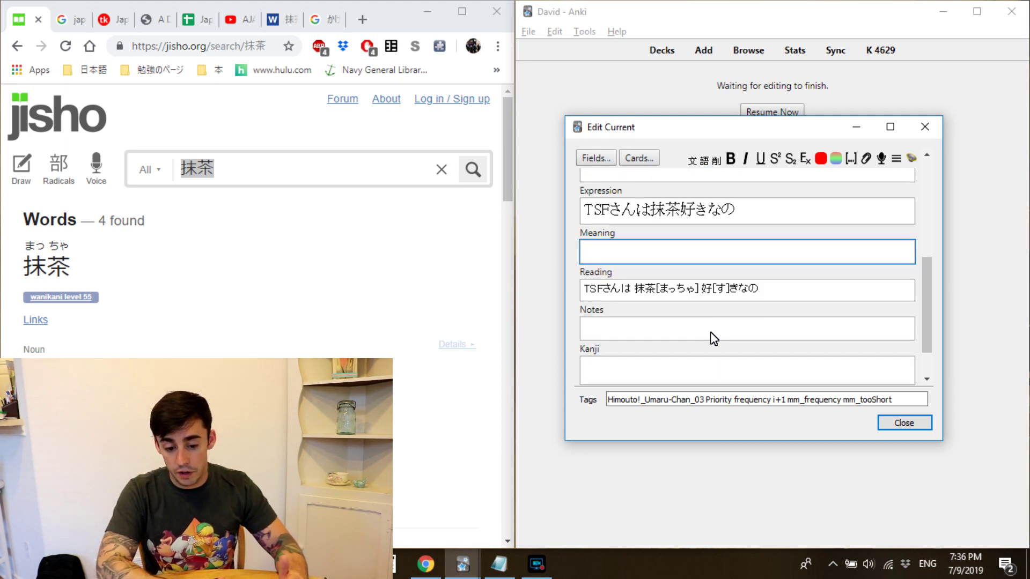
click(702, 334)
click(730, 278)
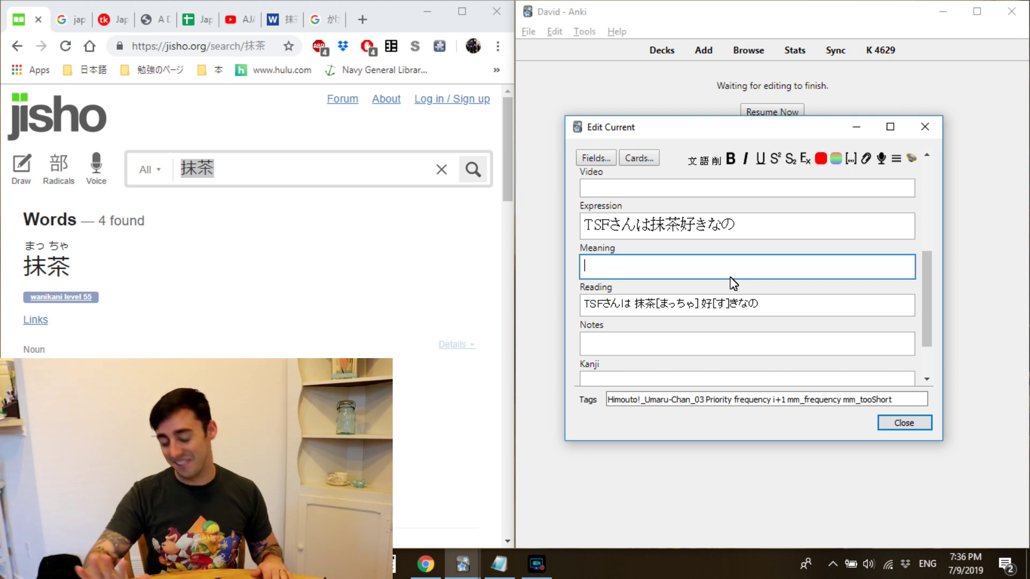
click(730, 278)
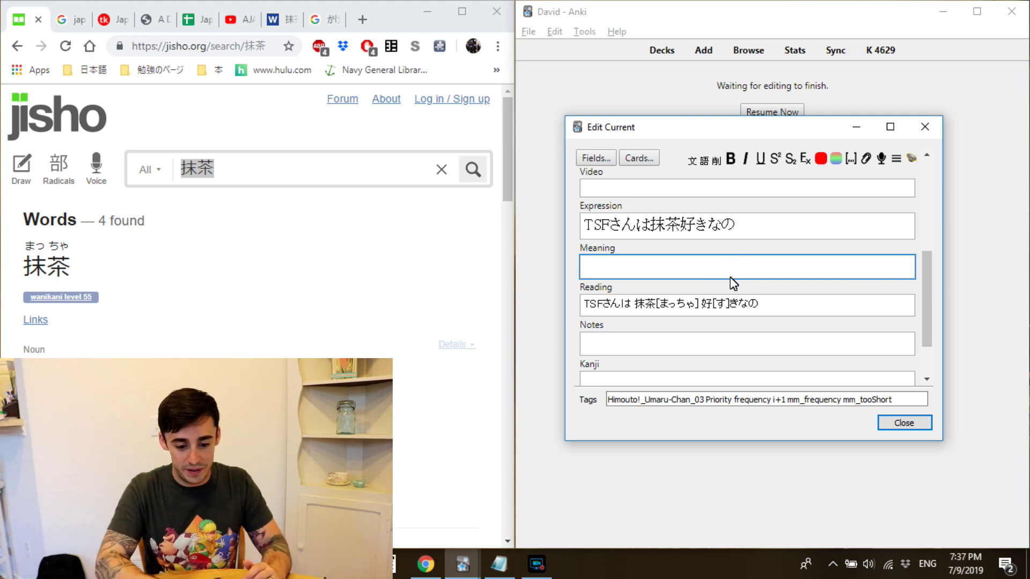
text(TSF)
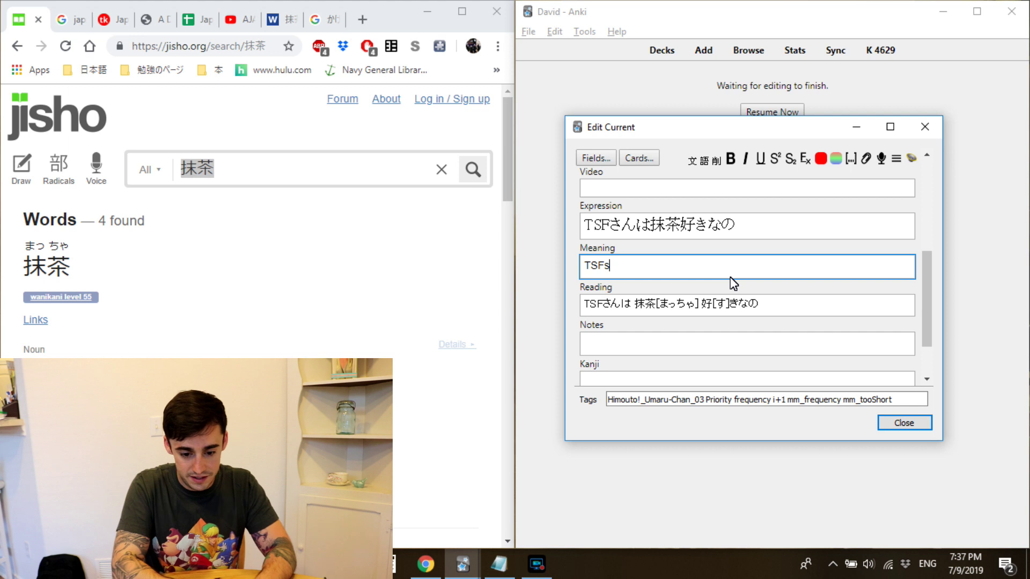
text( do you l)
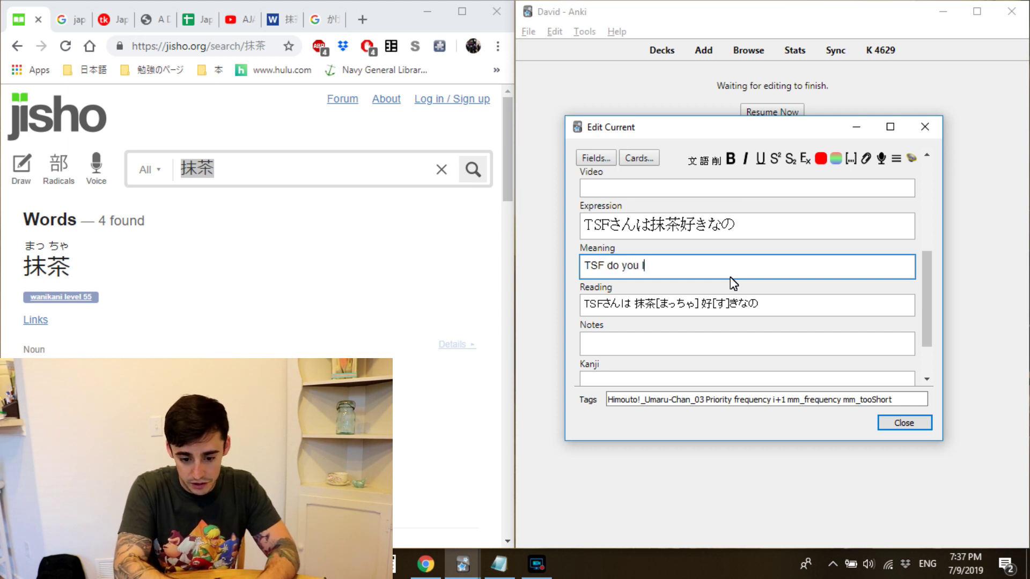
text(ike matcha)
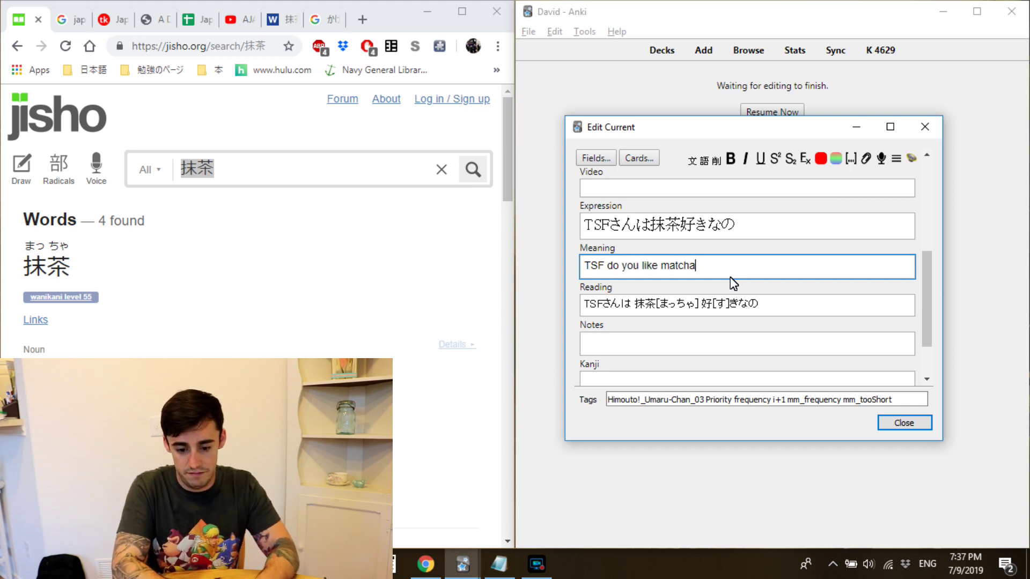
- Underline the word "matcha" in the Meaning text and finish editing the note
drag(712, 271, 665, 267)
key(ctrl+u)
click(742, 283)
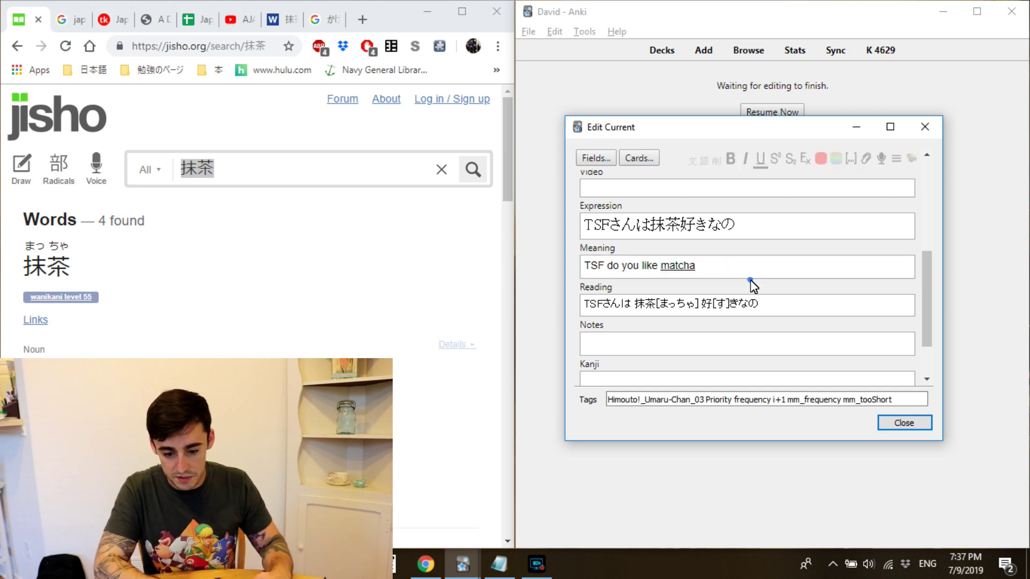
click(918, 424)
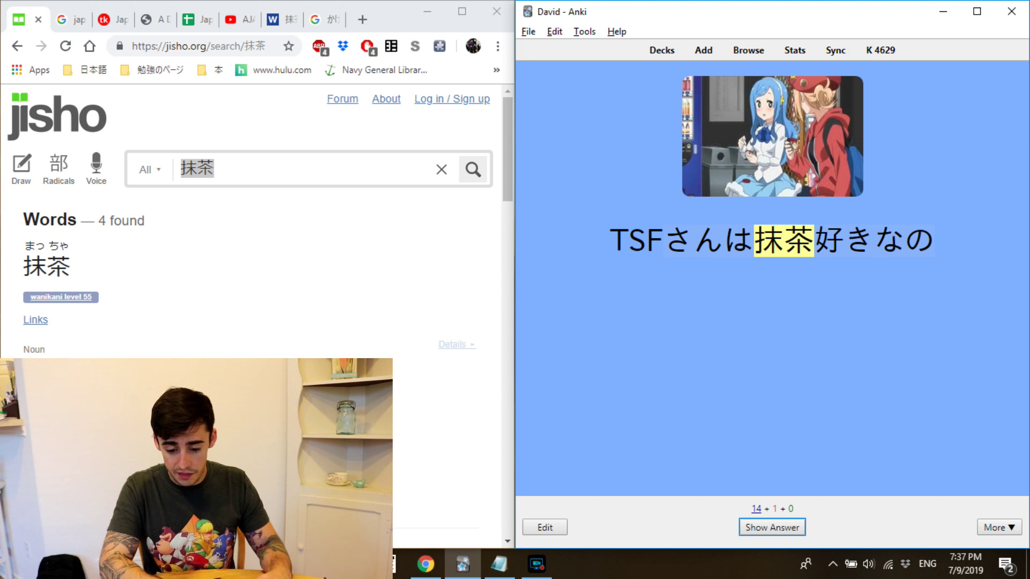
- Reveal the 抹茶 card's answer, check the new meaning, and grade the card 当たり
click(781, 531)
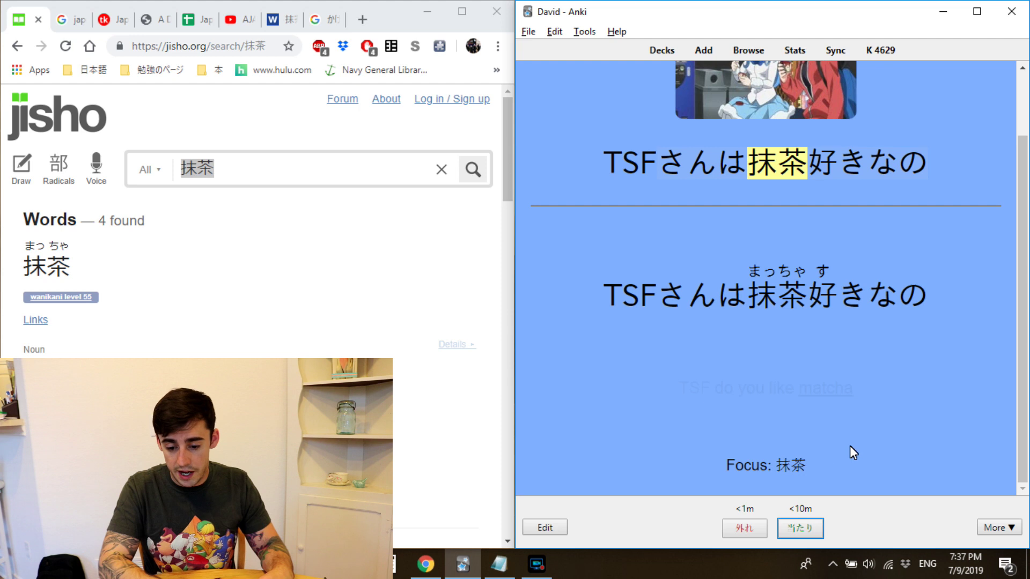
mouse_move(823, 397)
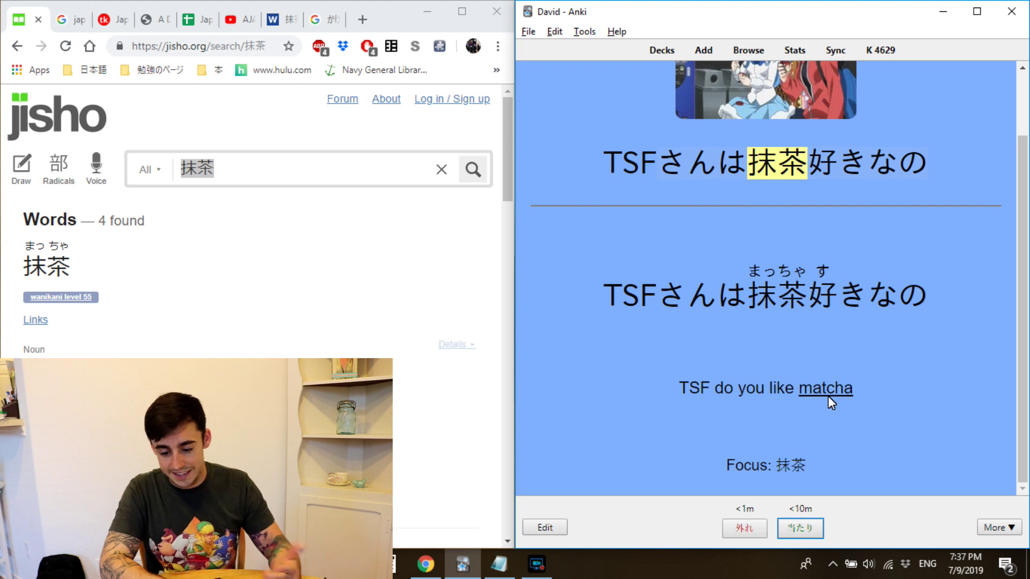
click(802, 525)
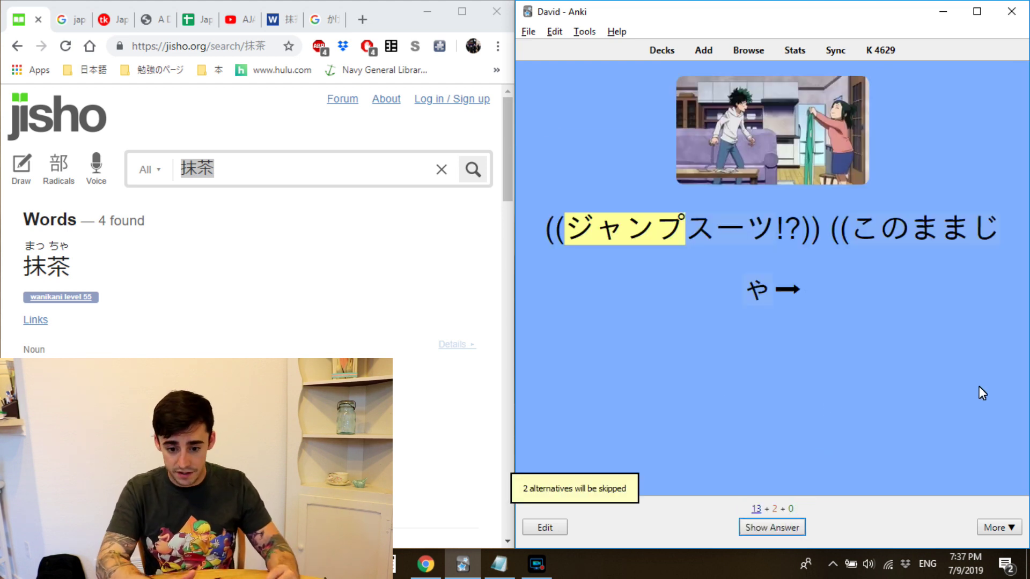
- Look up the next card's focus word ジャンプ on Jisho and search the card collection for focus:ジャンプ
click(792, 530)
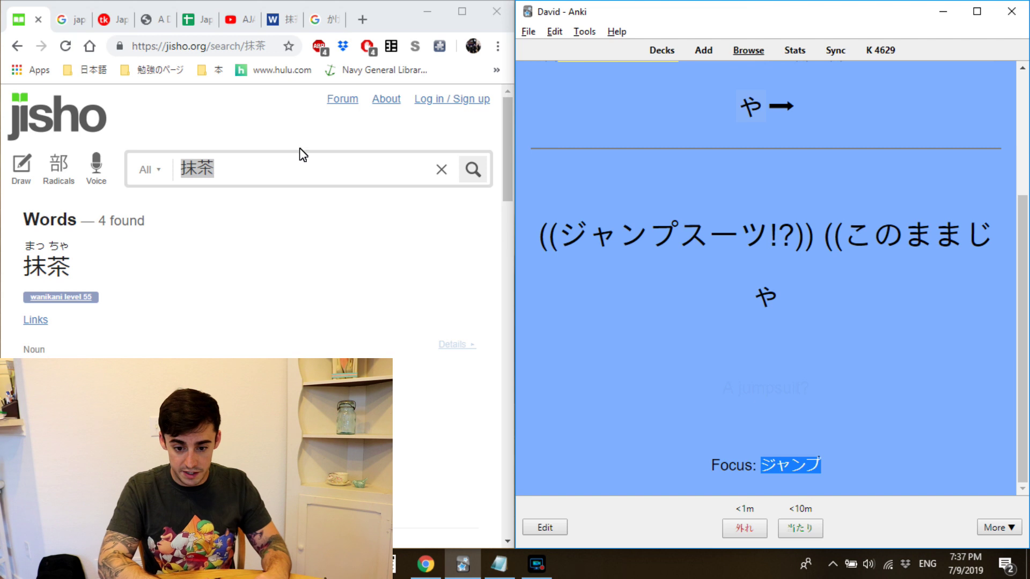
click(255, 169)
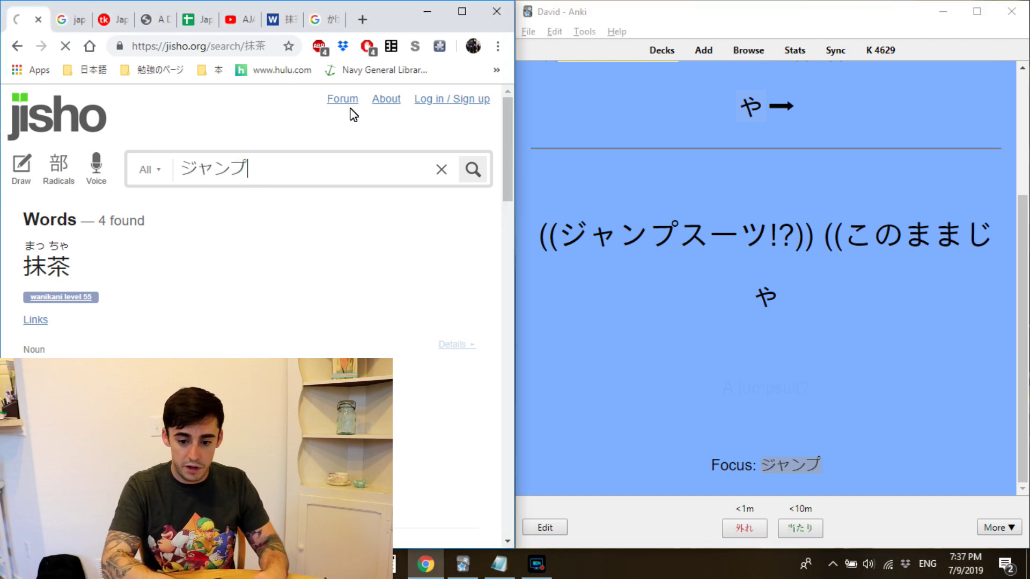
click(748, 50)
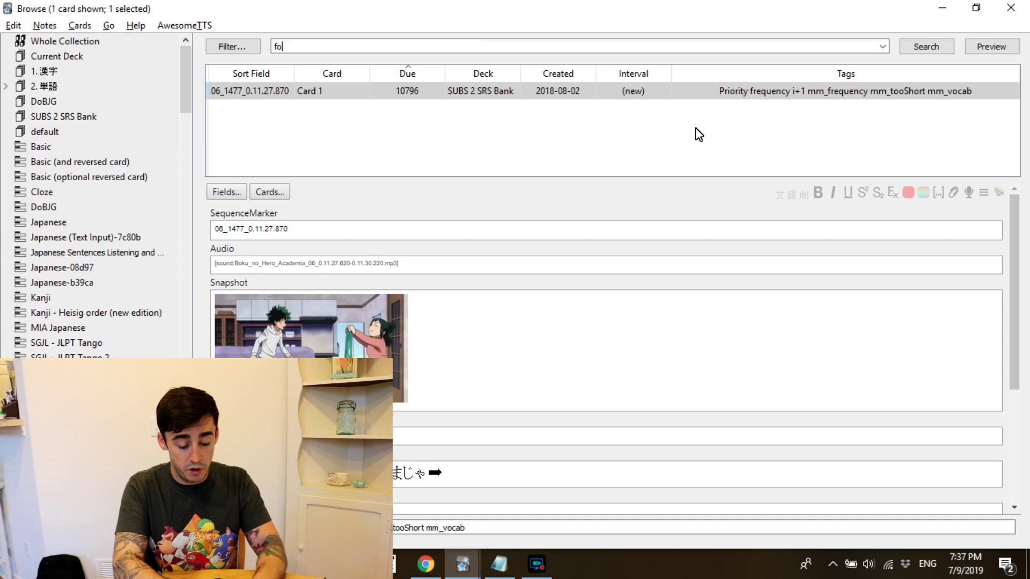
key(Return)
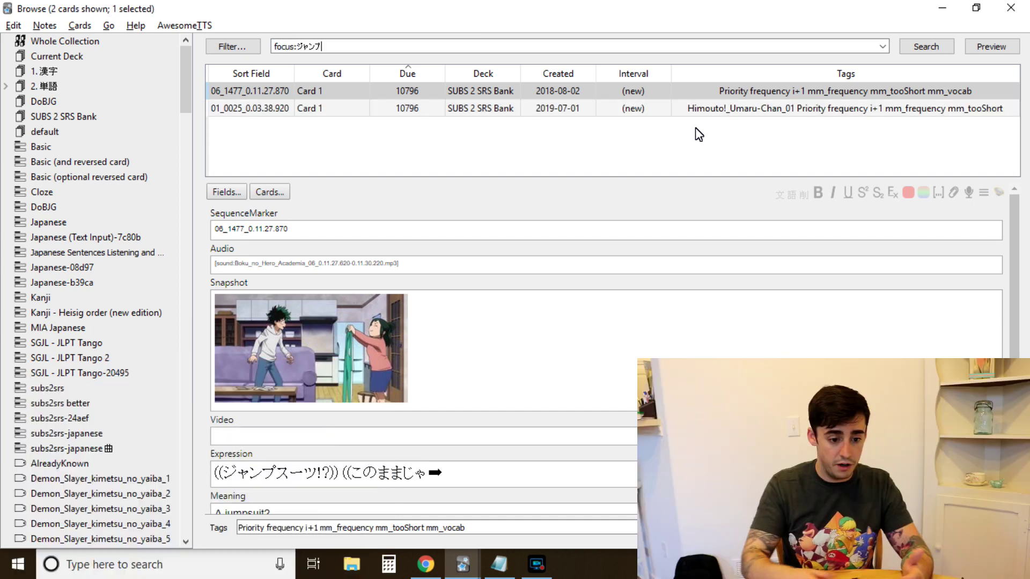
- Inspect the Himouto! Umaru-Chan_01 card 01_0025_0.03.38.920 and enter "today jump is on sale" as its Meaning
click(726, 107)
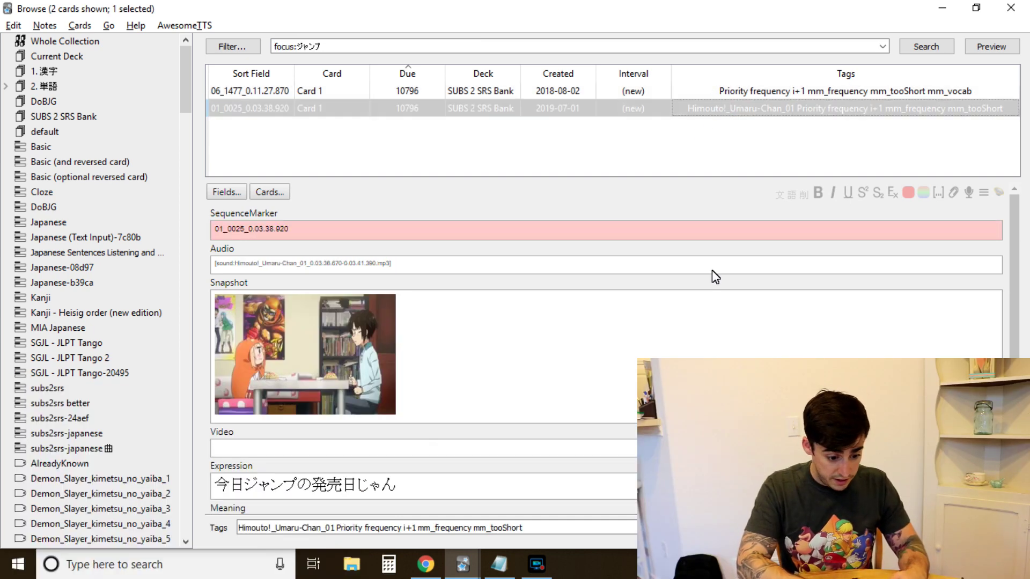
scroll(712, 269, down, 2)
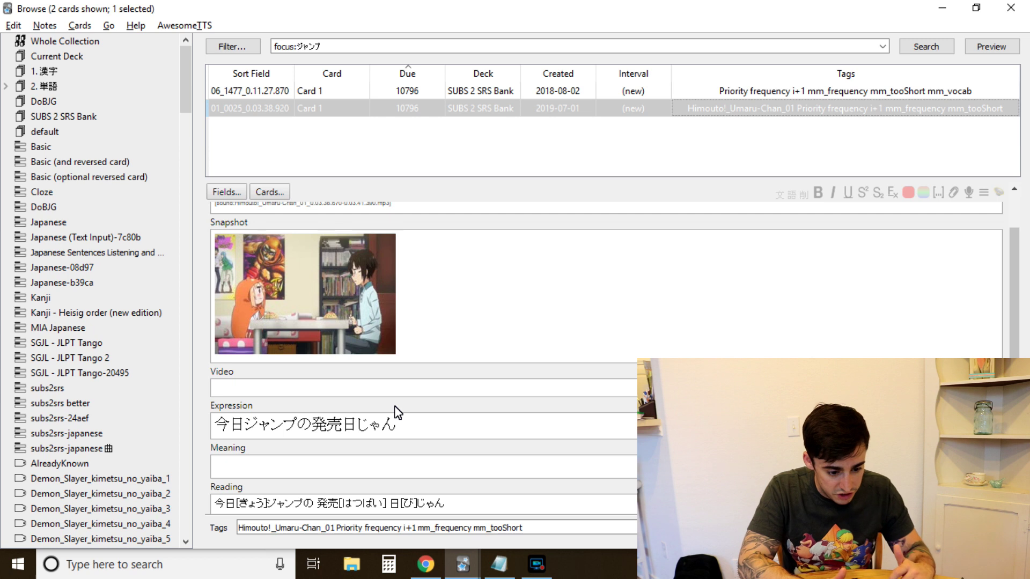
click(418, 425)
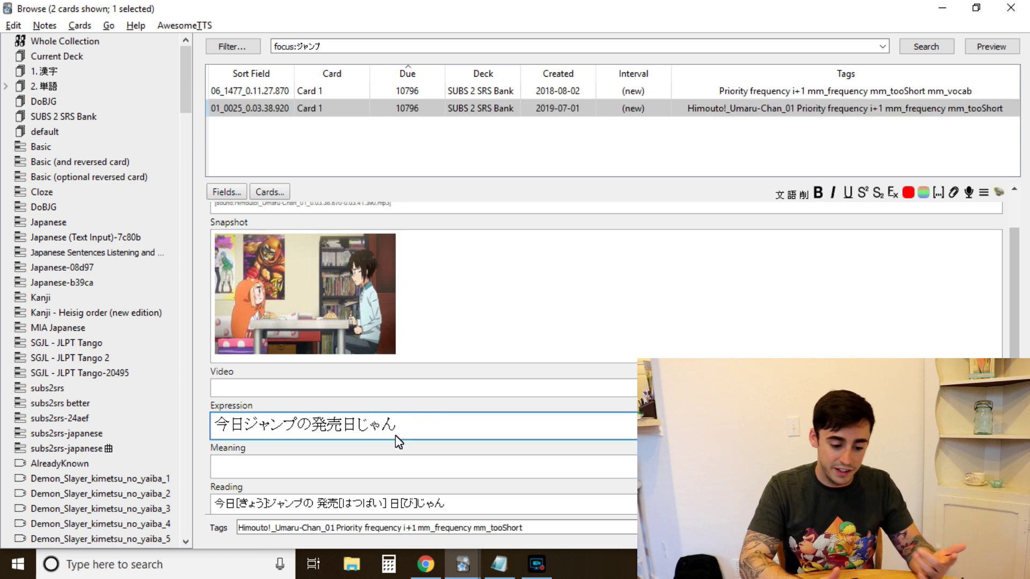
click(395, 464)
text(today jump is on)
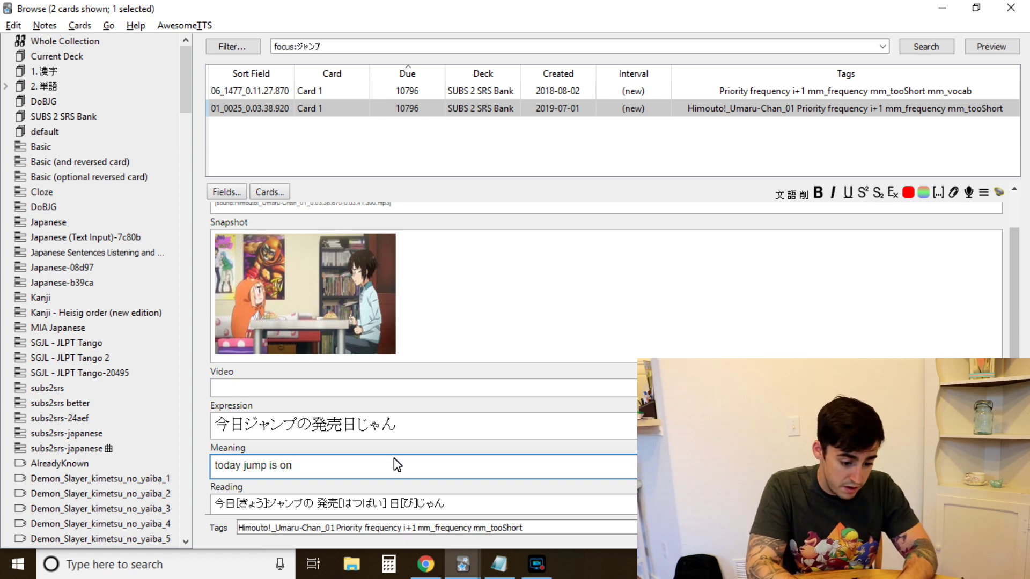
text( sale)
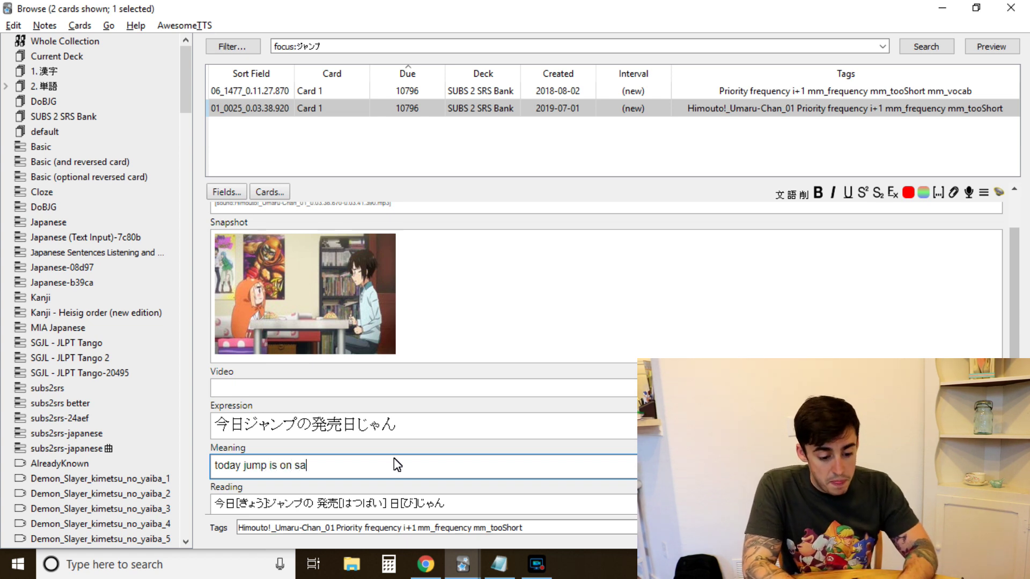
- Reposition card 01_0025_0.03.38.920 to start position 1 in the new-card queue
click(671, 107)
key(ctrl+shift+s)
text(1)
key(Return)
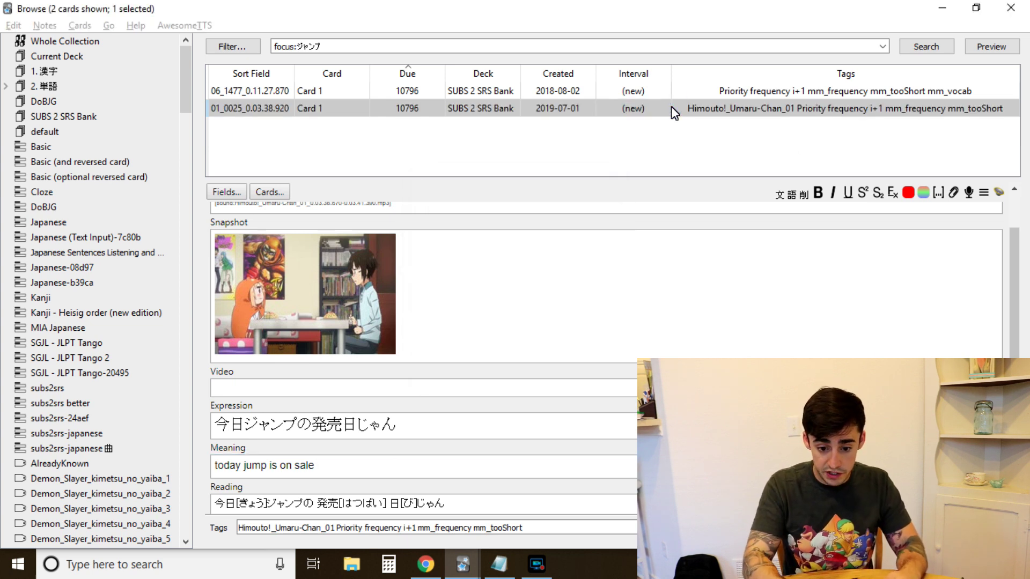
- Return to the review, reveal the ジャンプ card's answer, and grade it 当たり
key(Escape)
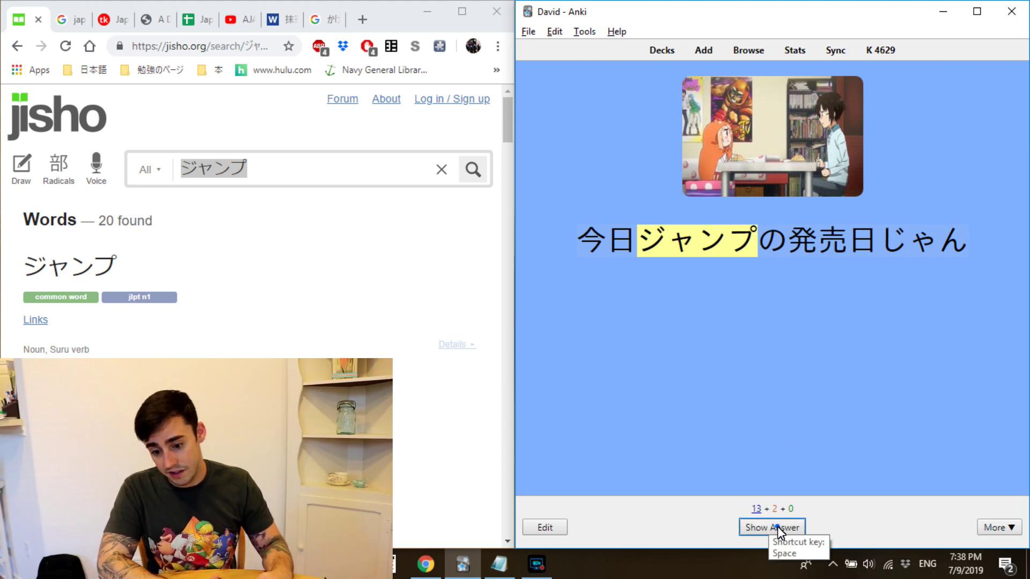
click(777, 526)
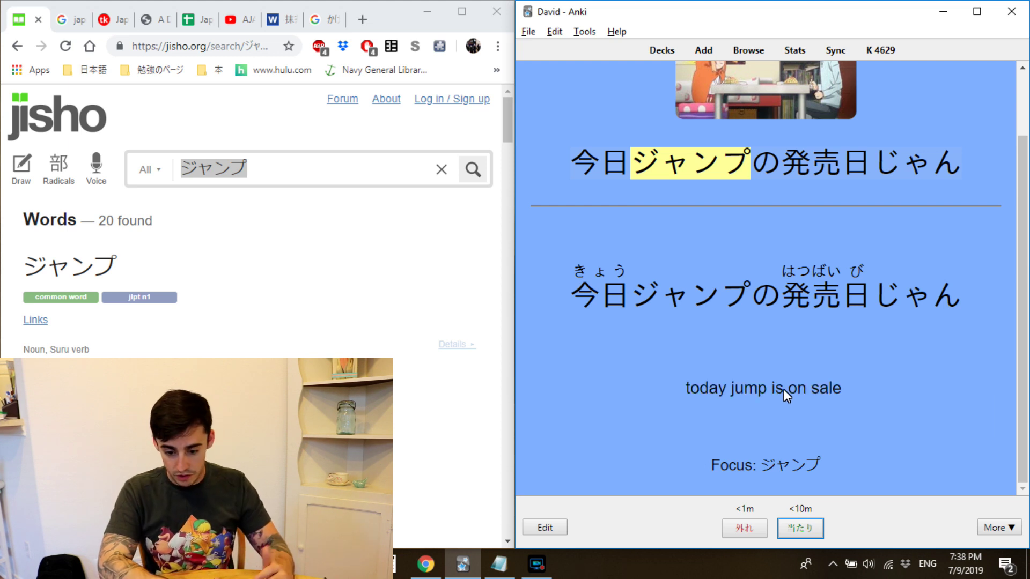
click(802, 528)
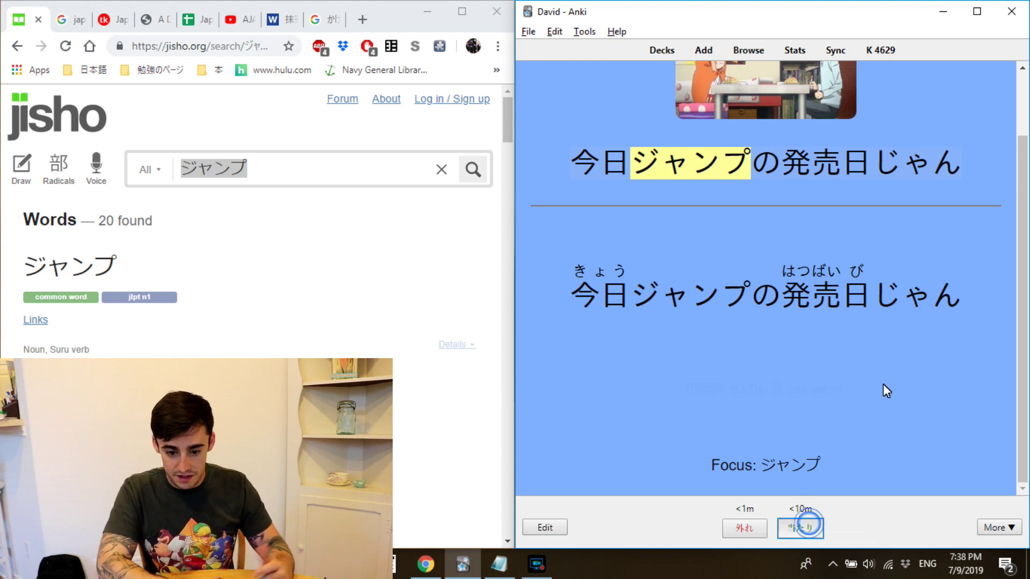